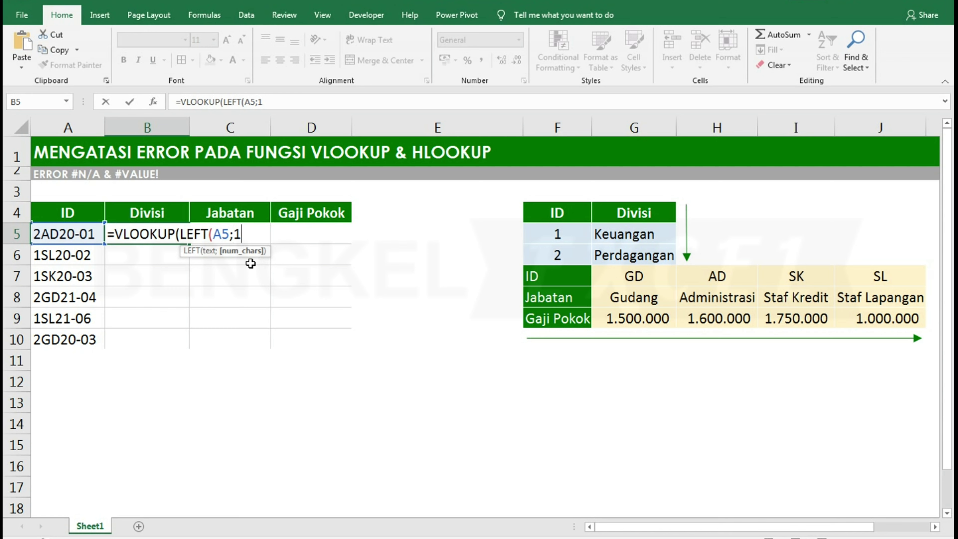
- Complete B5's formula as =VLOOKUP(LEFT(A5;1);$F$4:$G$6;2;FALSE) with an absolute table range
text();)
key(Right)
key(Right)
key(Right)
key(Up)
key(shift+Down)
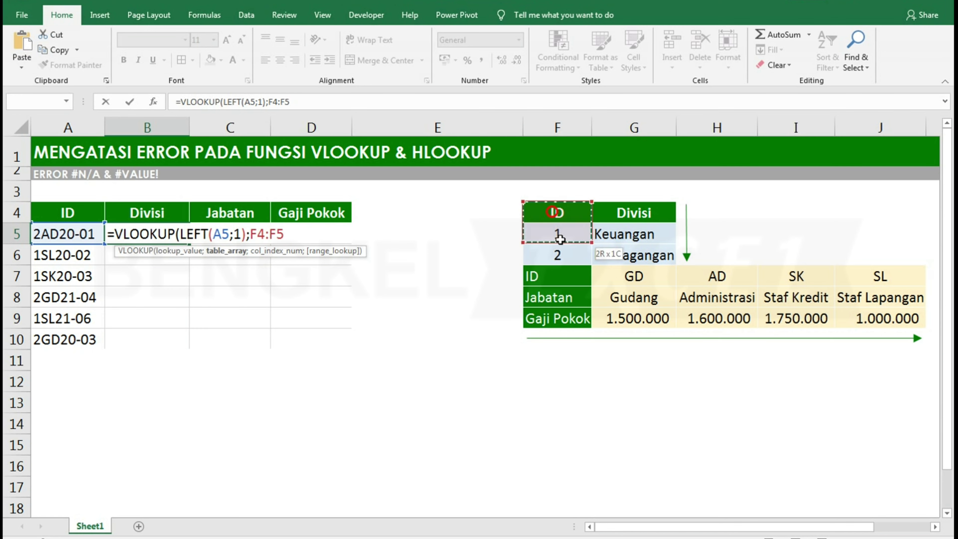
key(shift+Down)
key(shift+Right)
key(F4)
text(;2;)
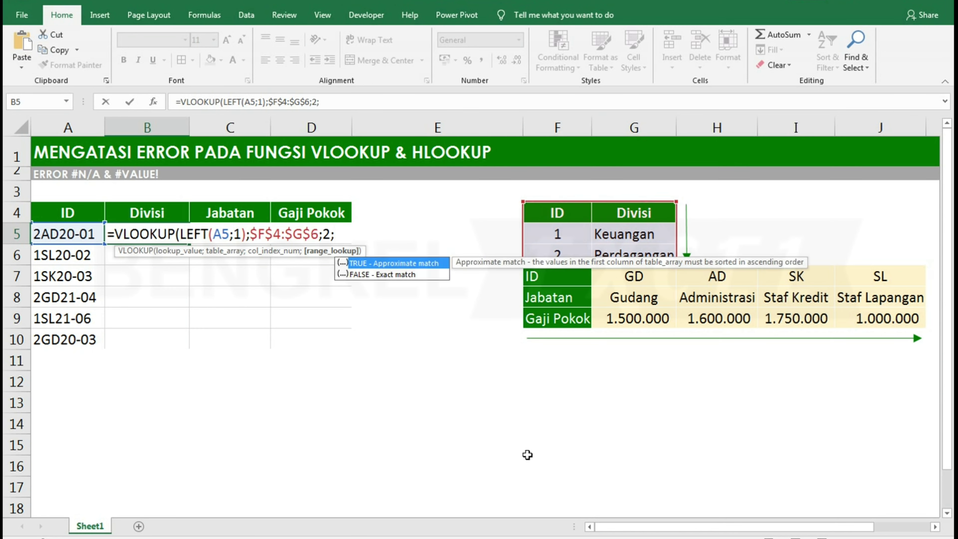
text(FA)
key(Tab)
text())
key(Return)
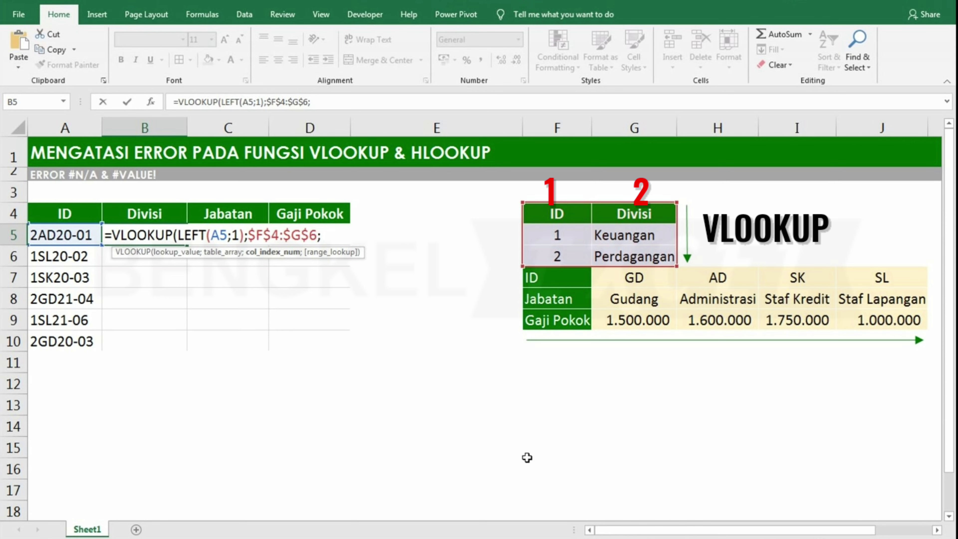
- Add column index 2 and exact-match FALSE to B5's VLOOKUP, then reopen B5 for editing
text(2;FA)
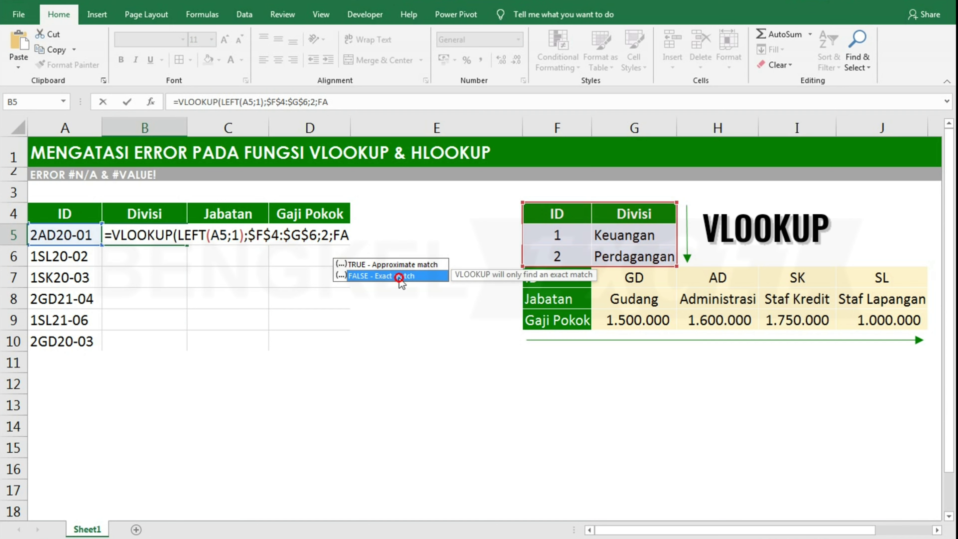
double_click(384, 277)
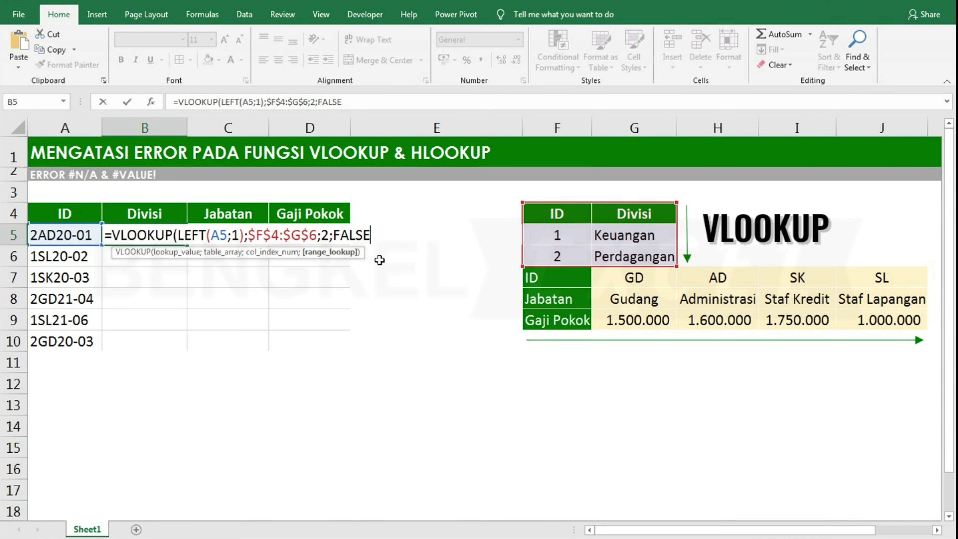
text())
key(Return)
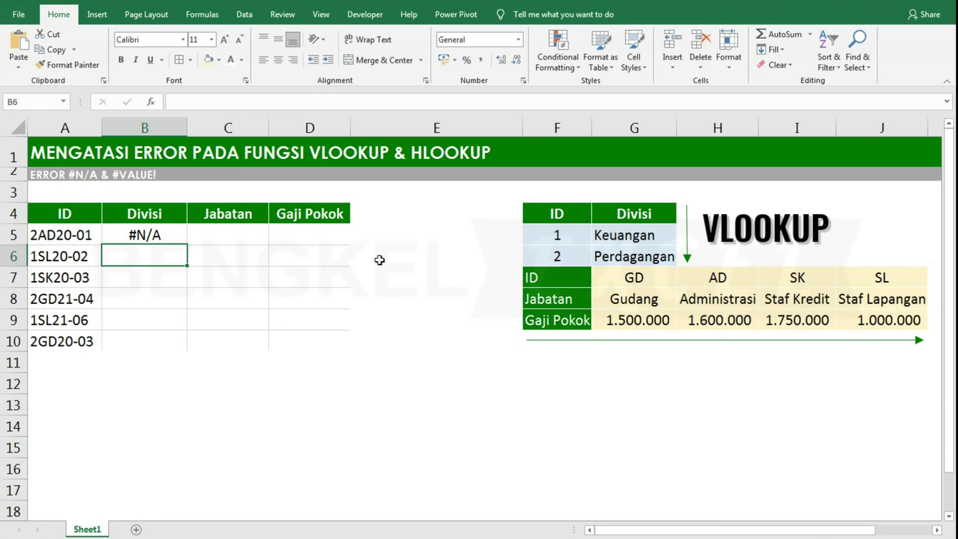
click(174, 238)
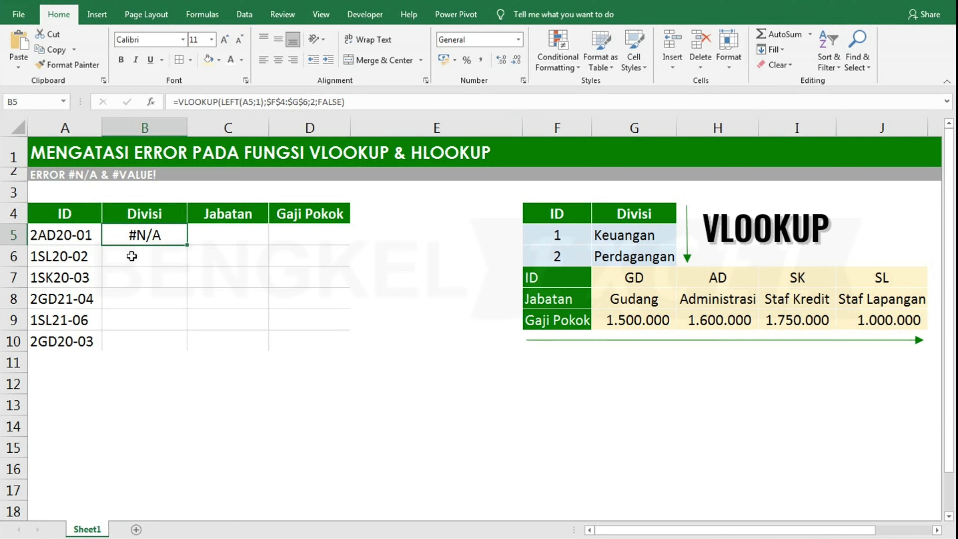
double_click(130, 235)
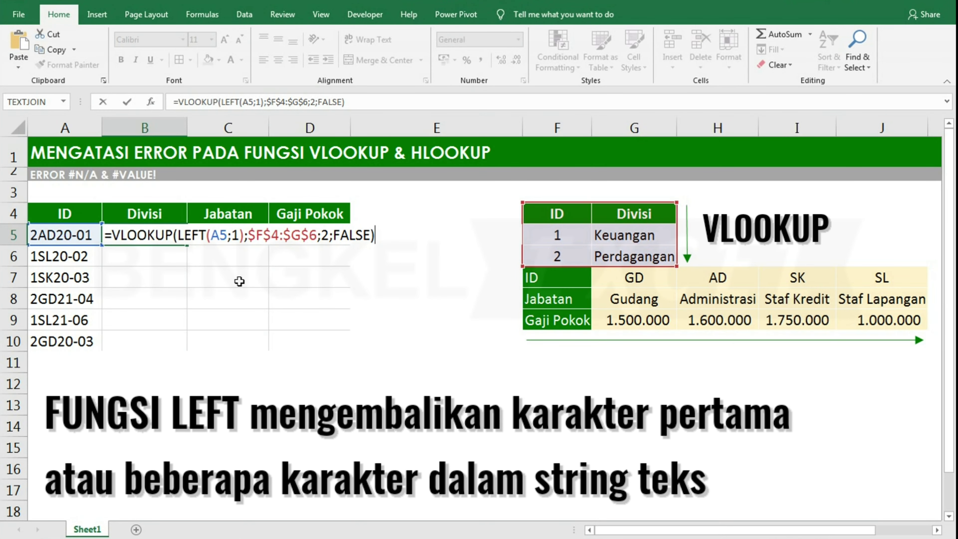
key(Return)
click(134, 236)
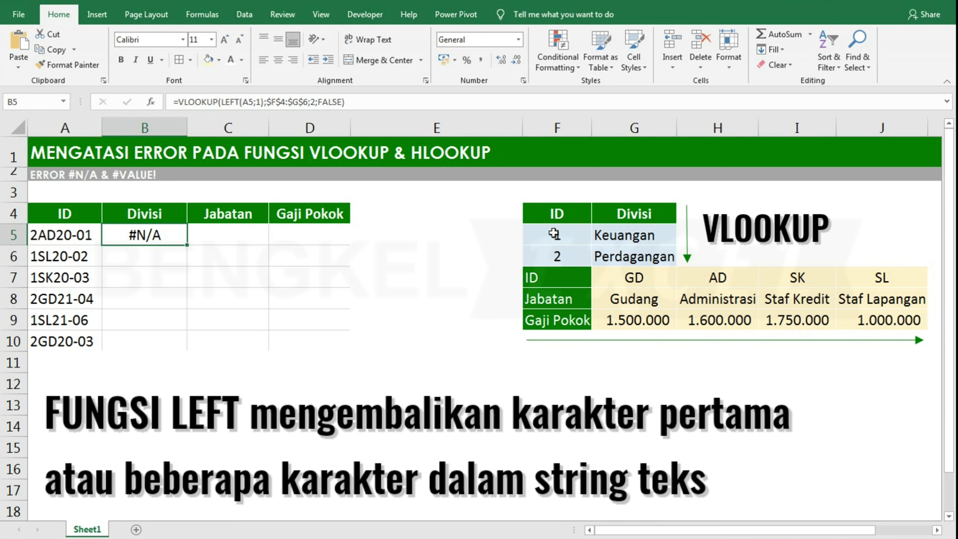
click(542, 232)
click(165, 236)
key(F2)
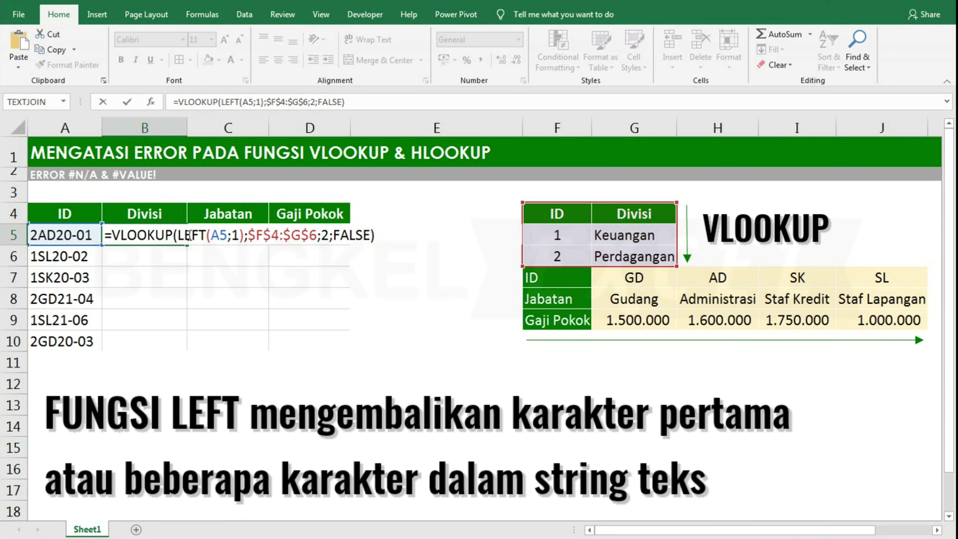
click(178, 234)
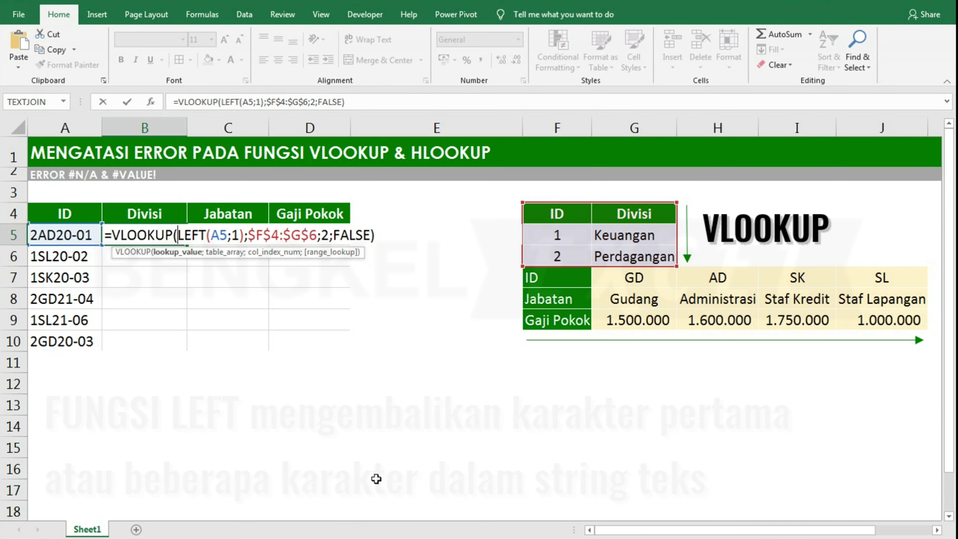
- Wrap LEFT(A5;1) in VALUE inside B5's VLOOKUP formula
text(VA)
key(Tab)
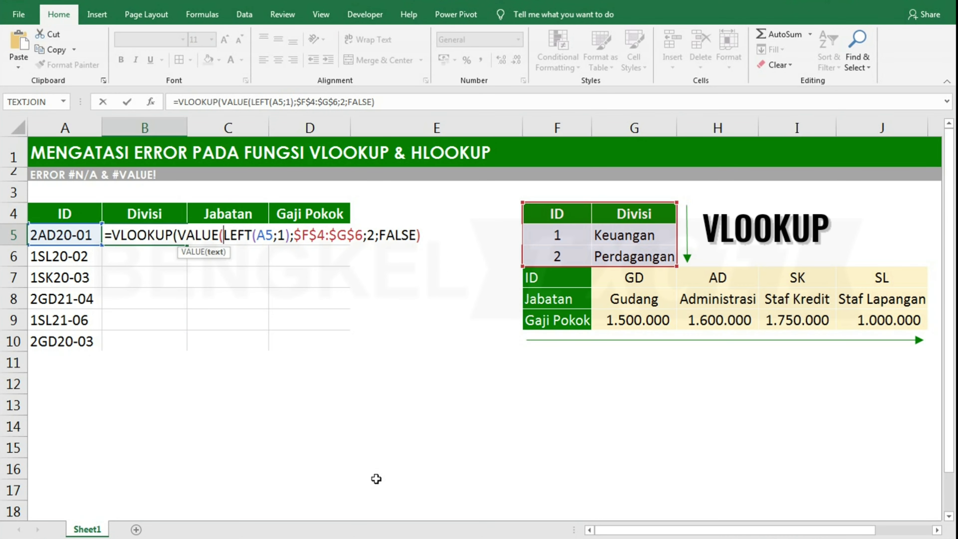
click(289, 234)
text())
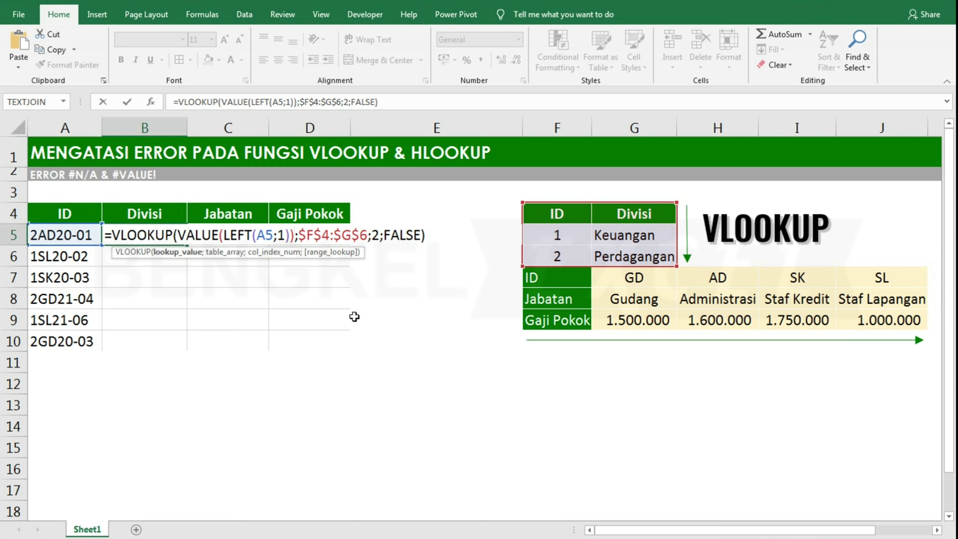
key(Return)
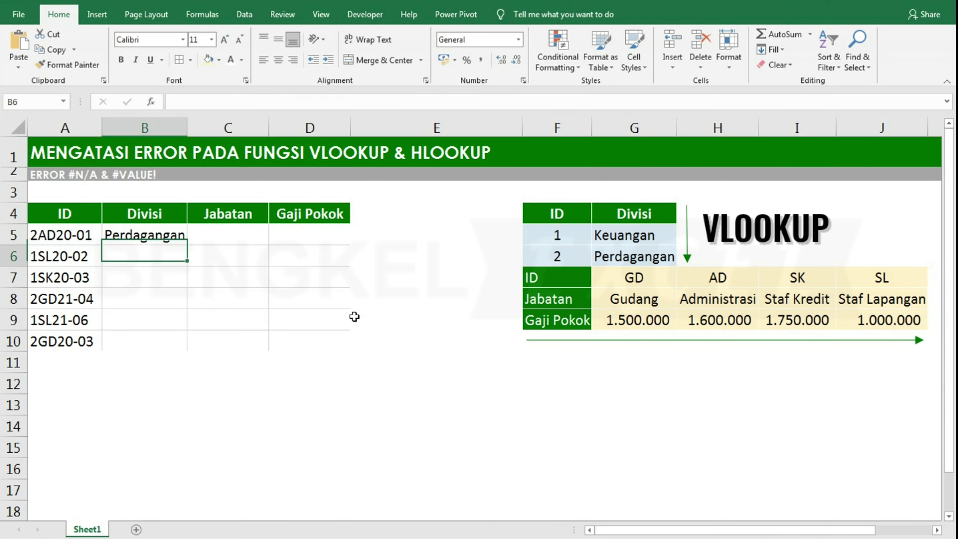
- Fill B5's Divisi formula down to B10 and check the results in B6–B10
click(159, 235)
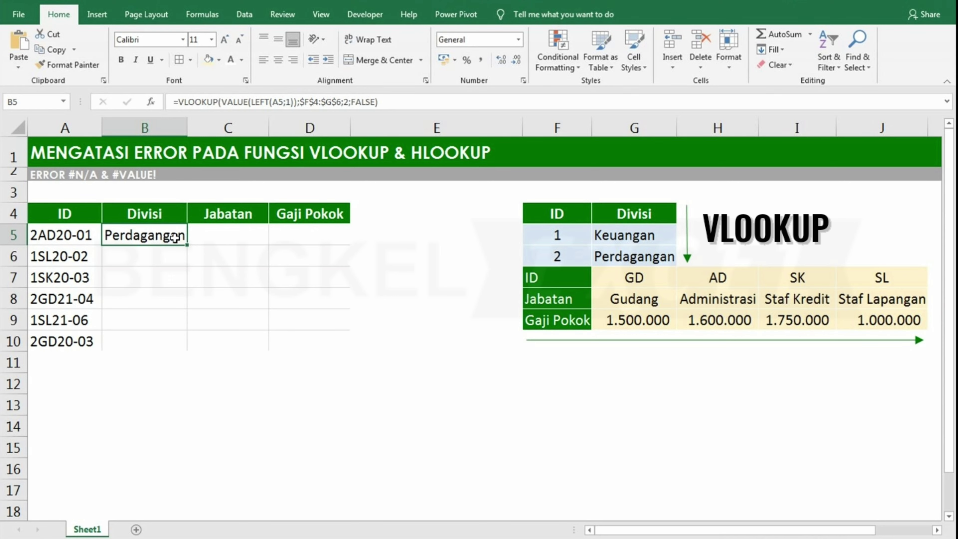
double_click(188, 244)
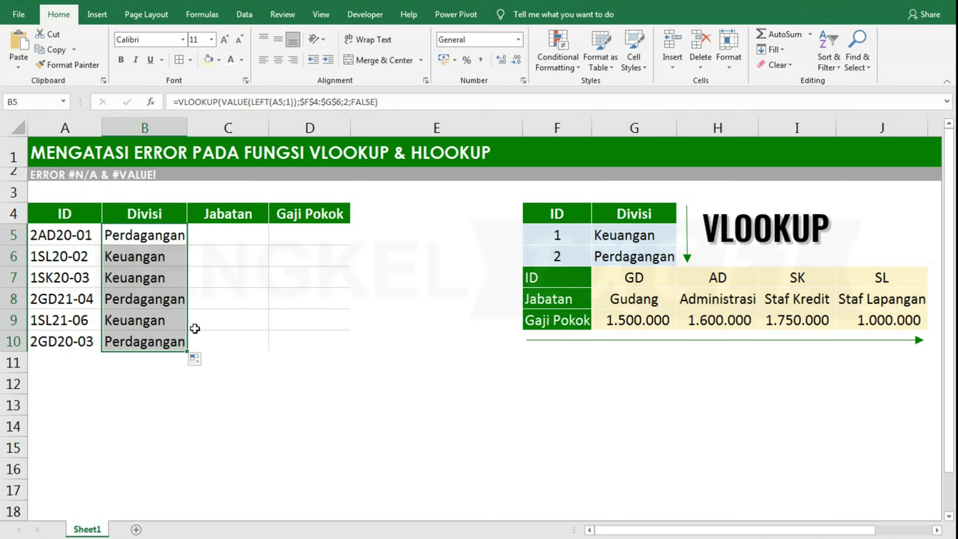
click(142, 258)
click(142, 278)
click(145, 321)
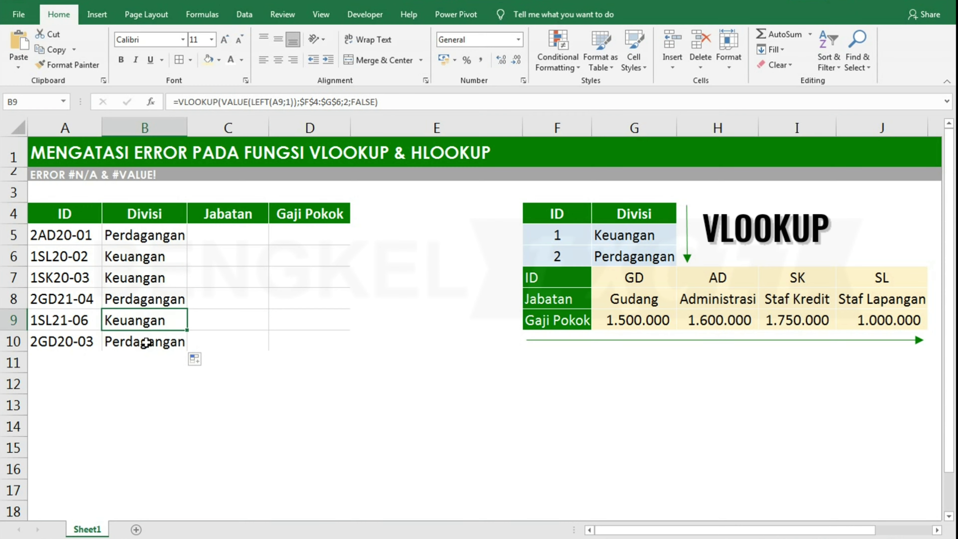
click(145, 341)
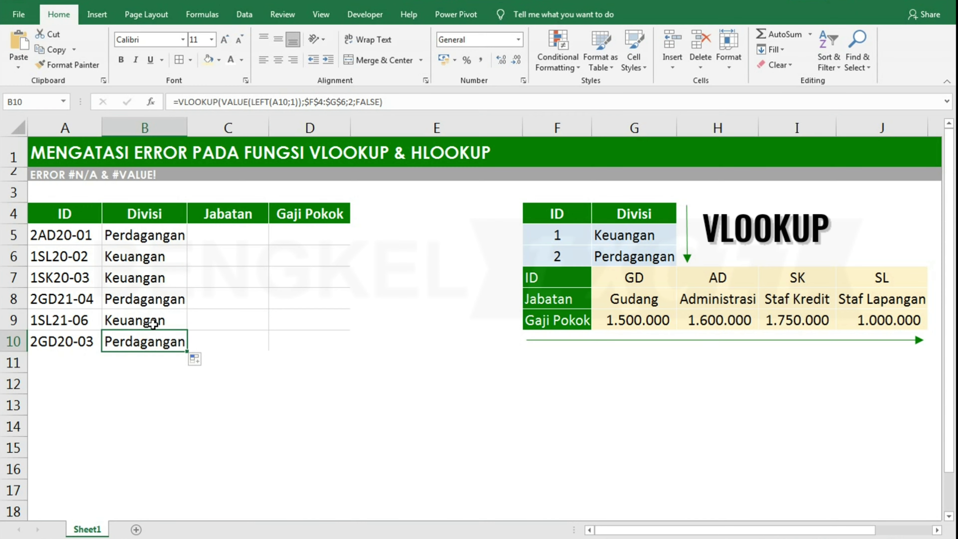
click(147, 235)
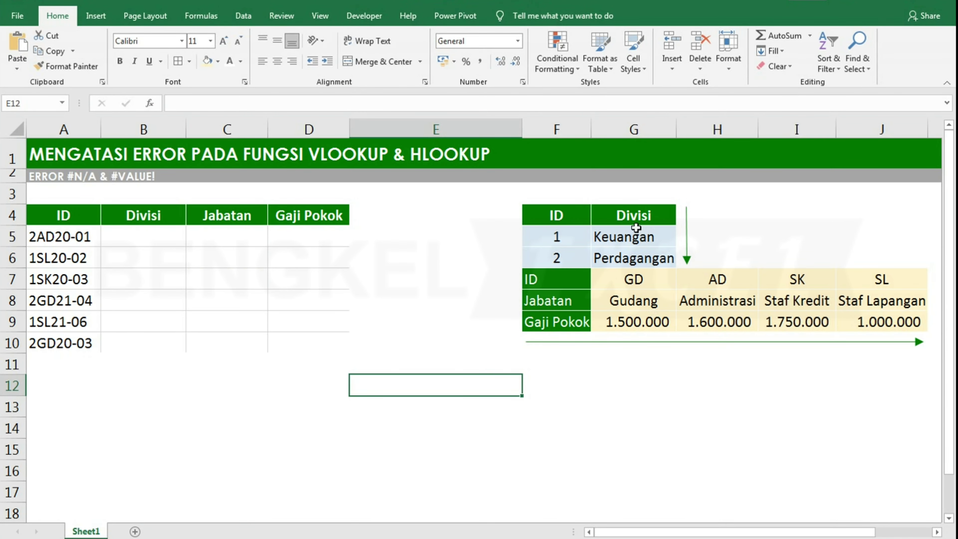
click(611, 242)
click(611, 256)
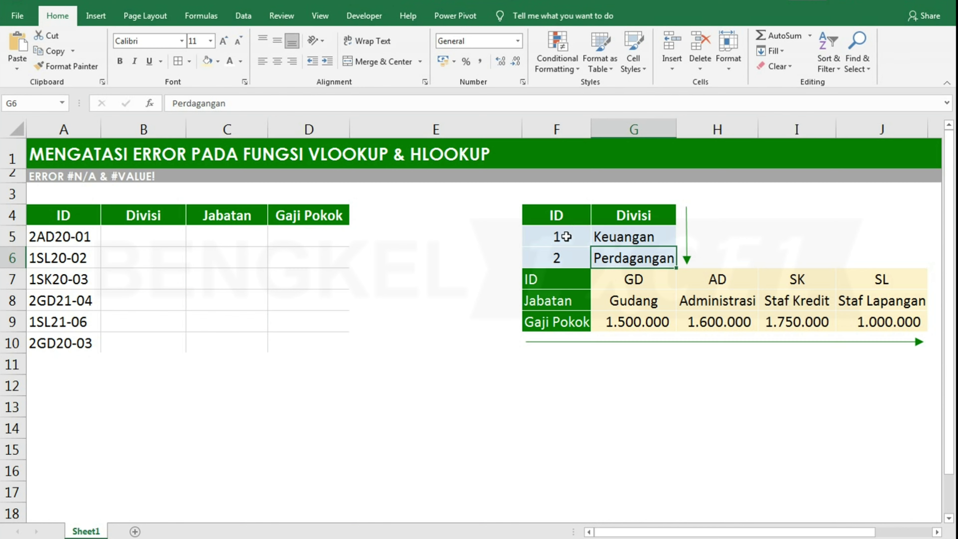
click(554, 236)
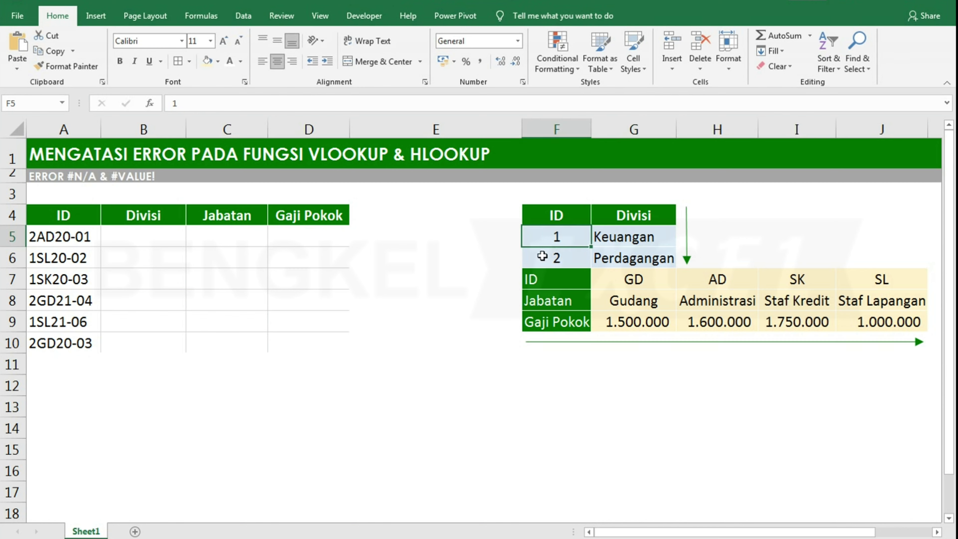
click(138, 237)
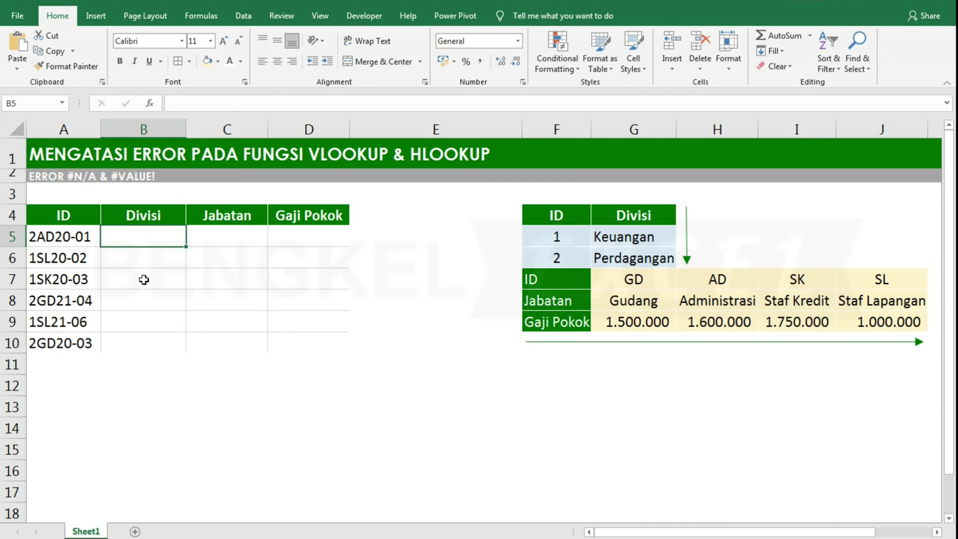
click(143, 279)
click(152, 325)
click(131, 245)
click(552, 239)
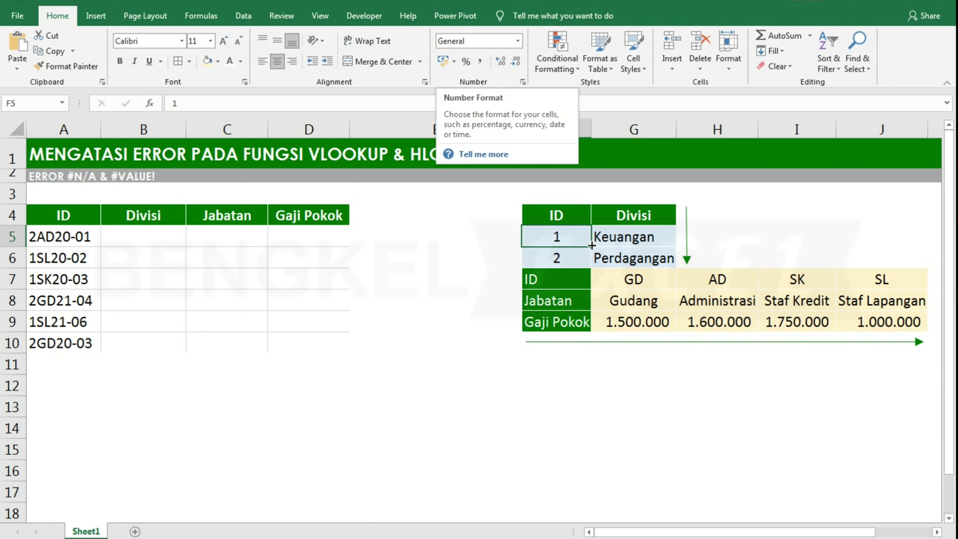
click(558, 238)
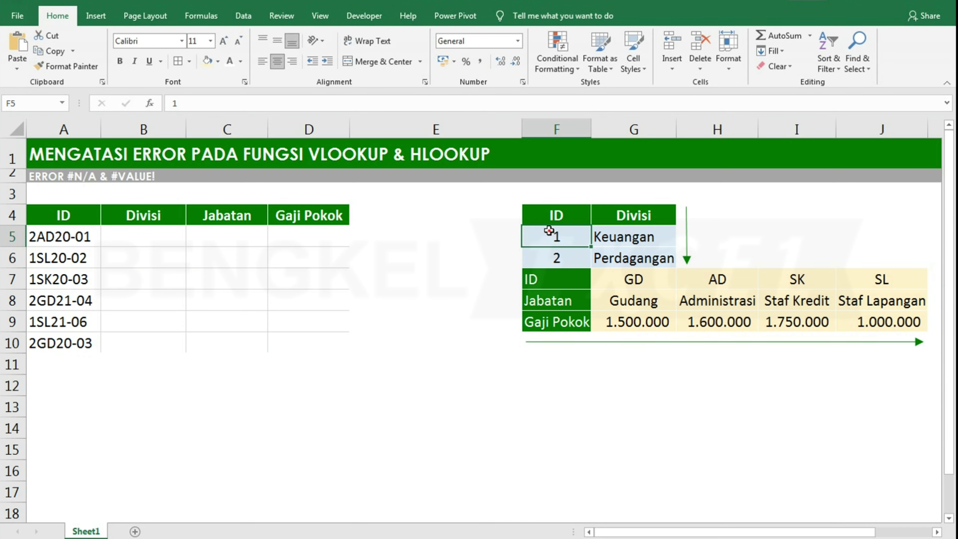
drag(559, 235, 550, 257)
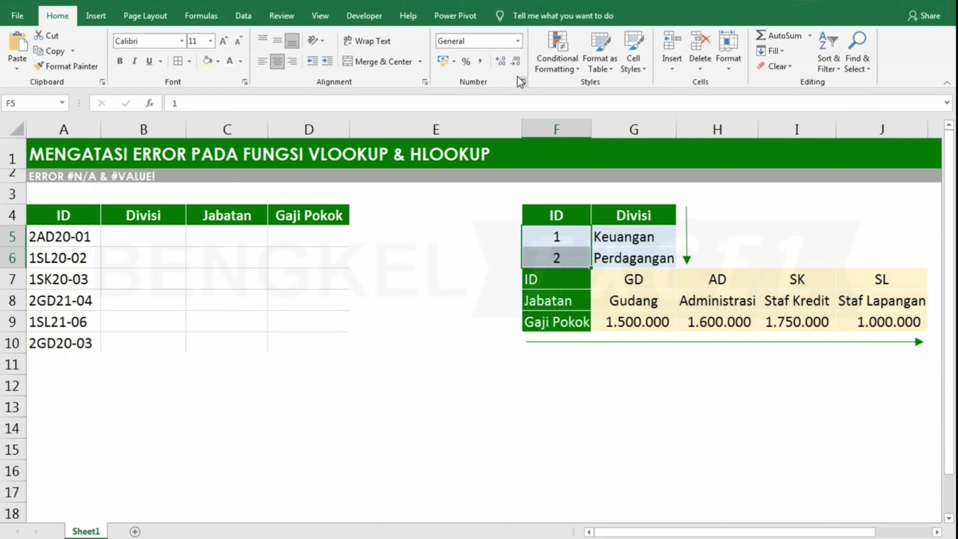
- Apply the Text number format to the lookup IDs in F5:F6
click(518, 40)
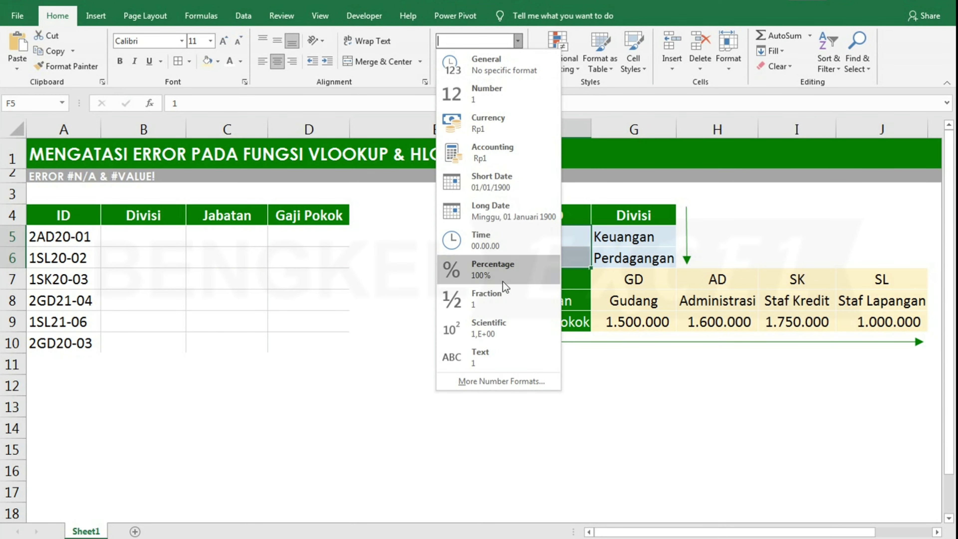
click(491, 381)
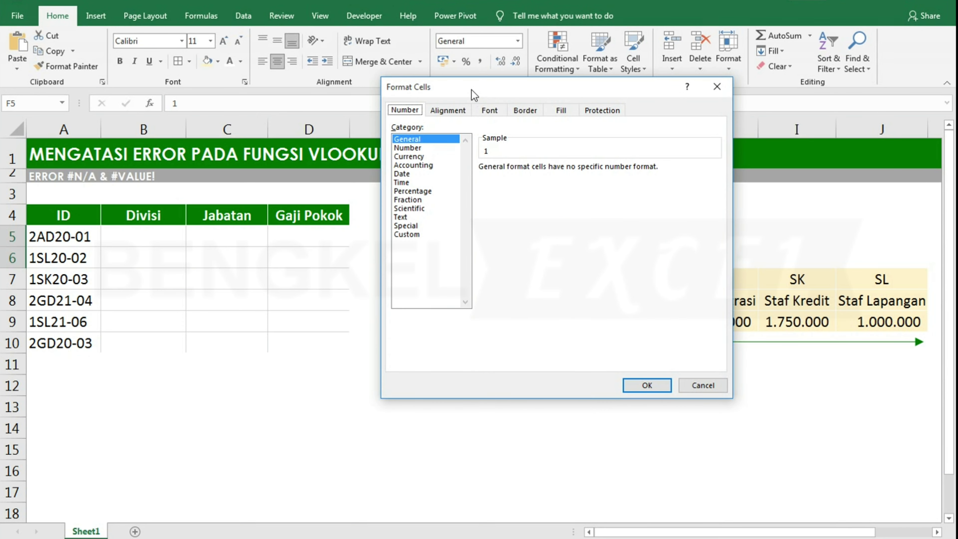
drag(474, 95, 219, 144)
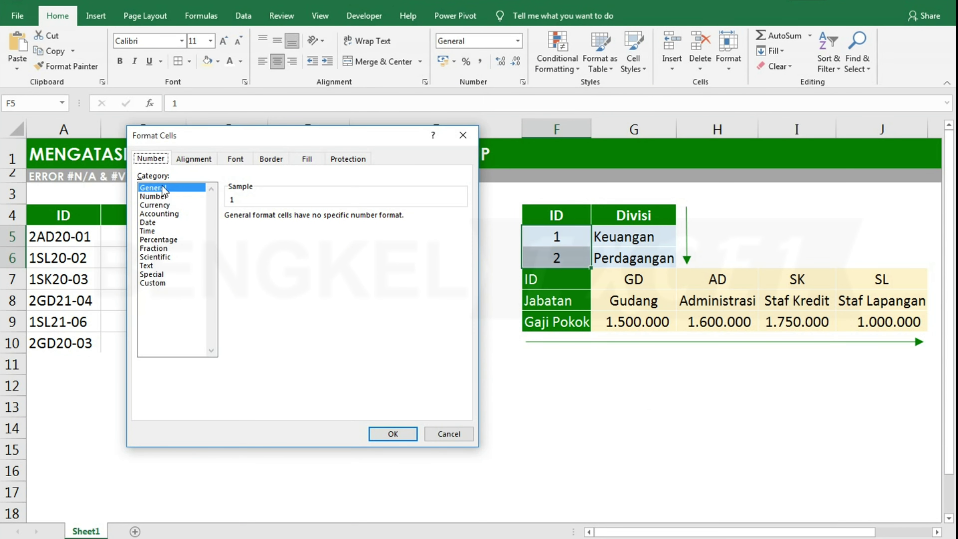
click(148, 265)
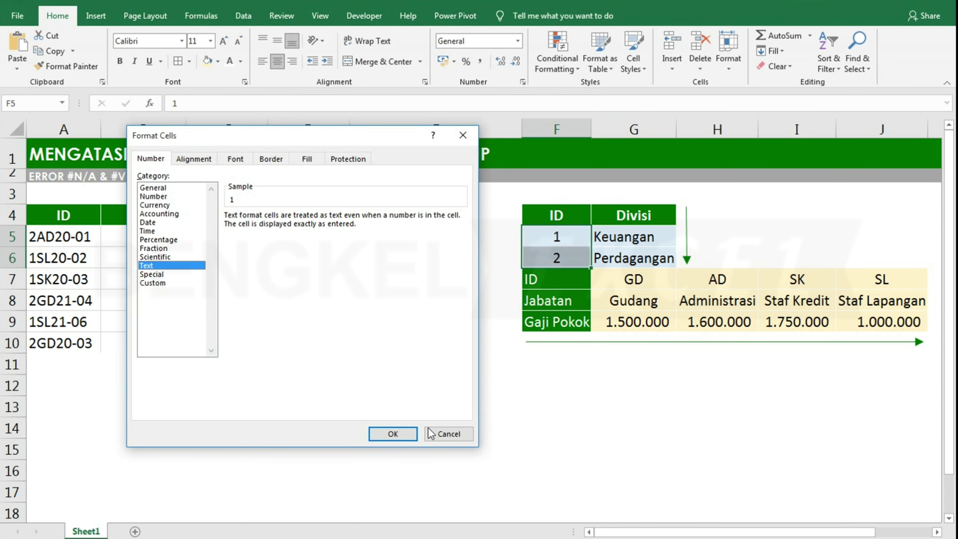
click(392, 433)
click(430, 382)
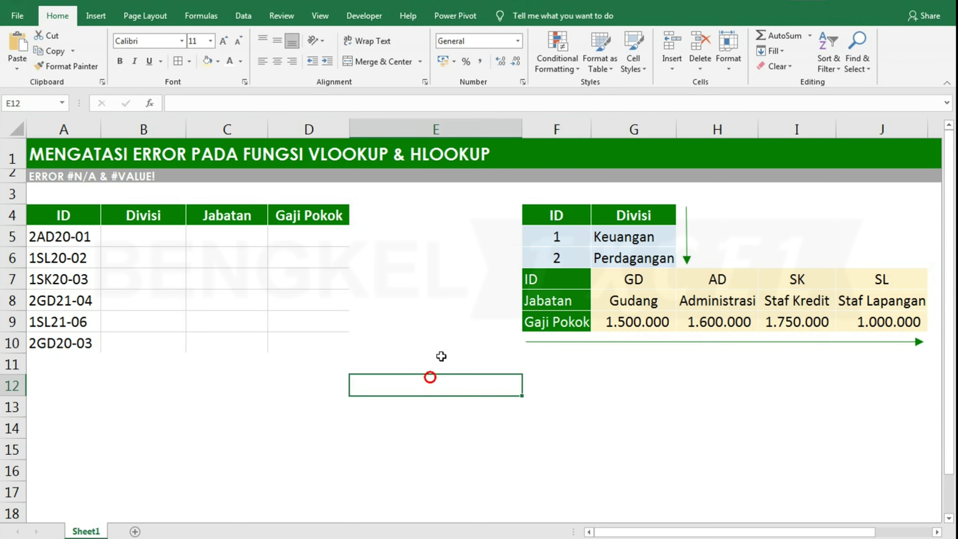
- Check the formats of ID cells F5 and F6, then select B5
click(556, 238)
click(573, 251)
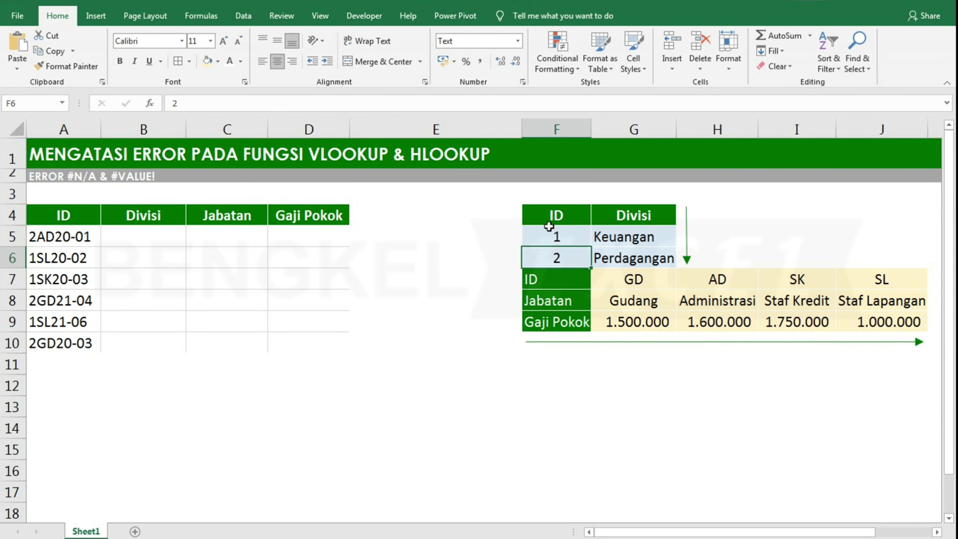
click(552, 237)
click(558, 257)
click(558, 237)
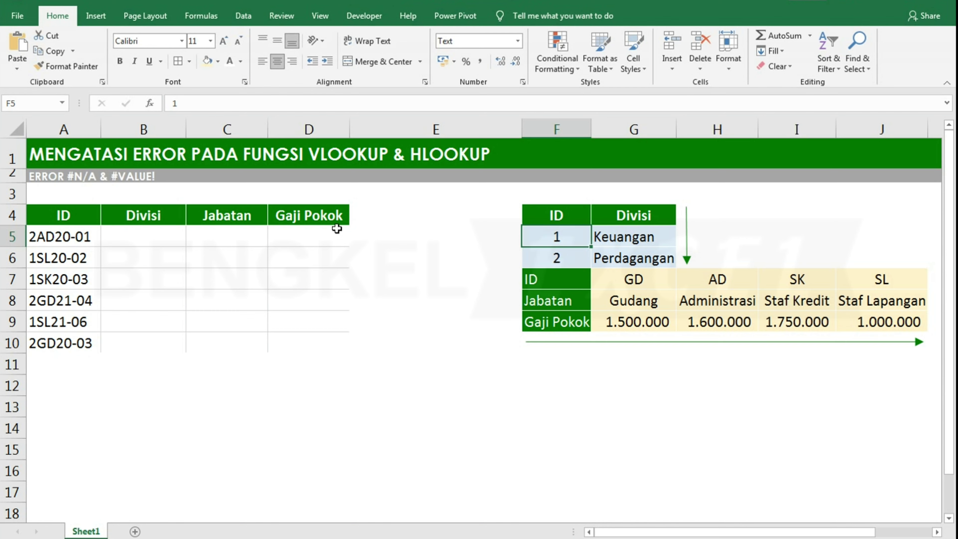
click(144, 238)
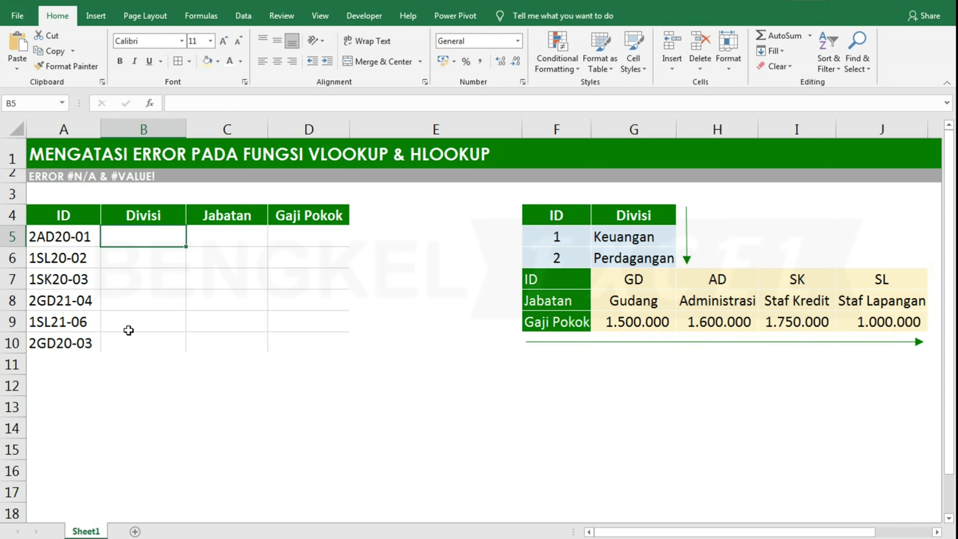
- Re-enter =VLOOKUP(LEFT(A5;1);$F$4:$G$6;2;FALSE) in B5 and inspect ID cell F5
text(=VL)
key(Tab)
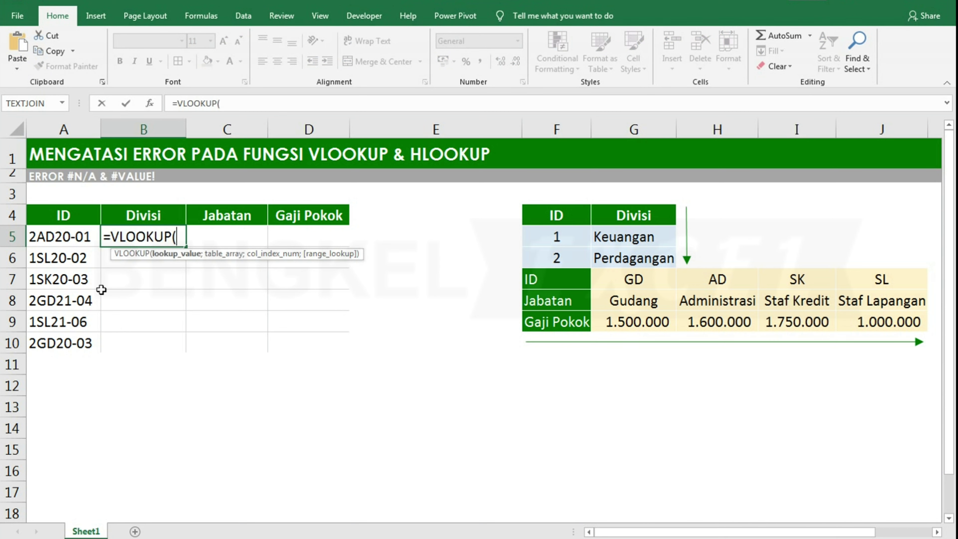
text(LE)
key(Tab)
click(67, 238)
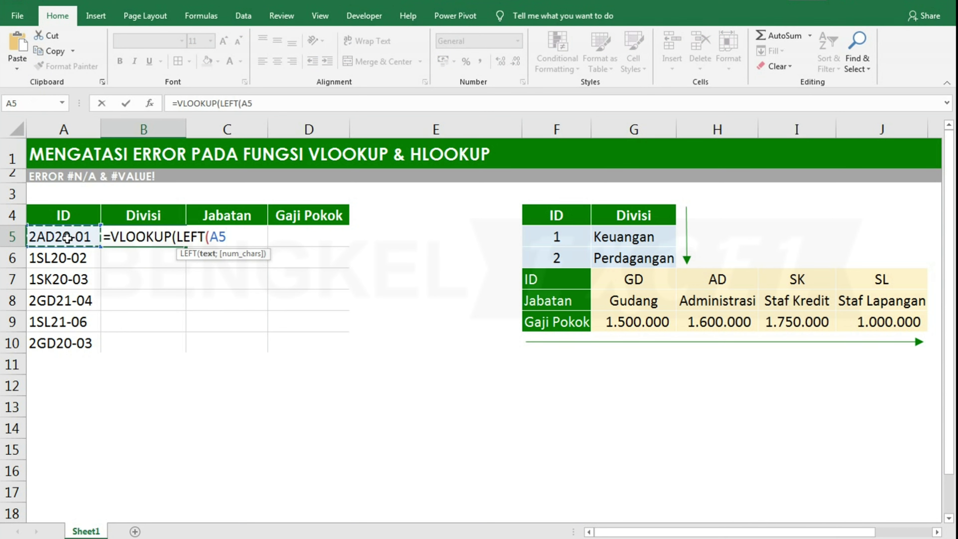
text(;1);)
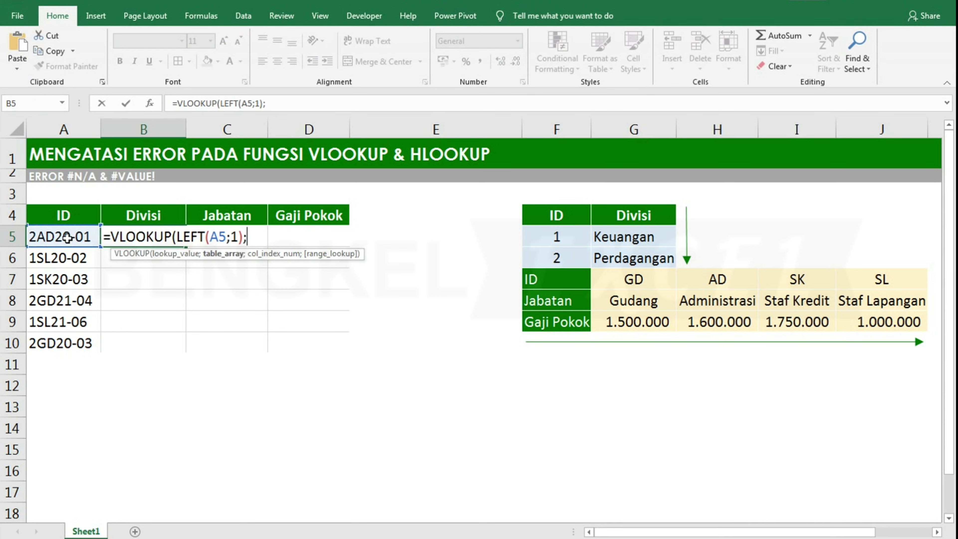
drag(551, 216, 615, 250)
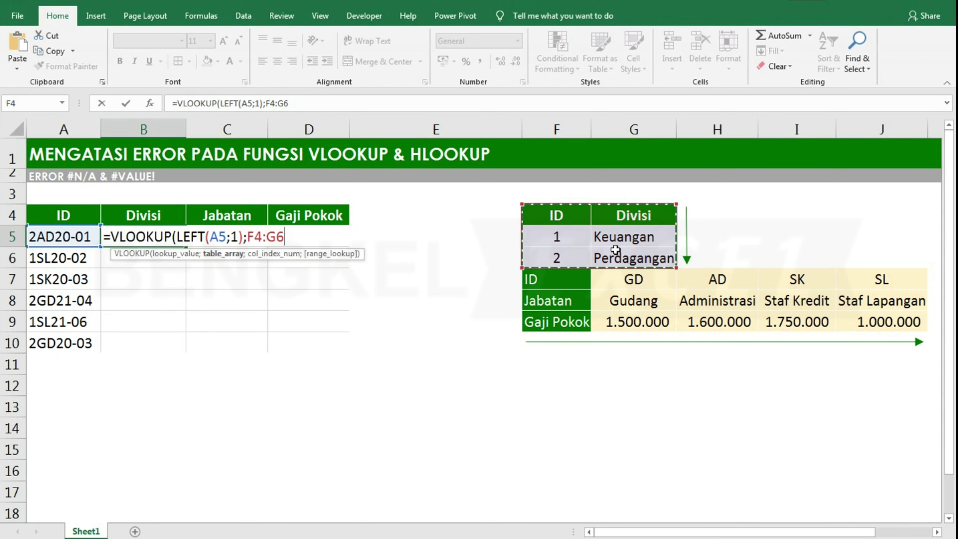
key(F4)
text($G$6;2)
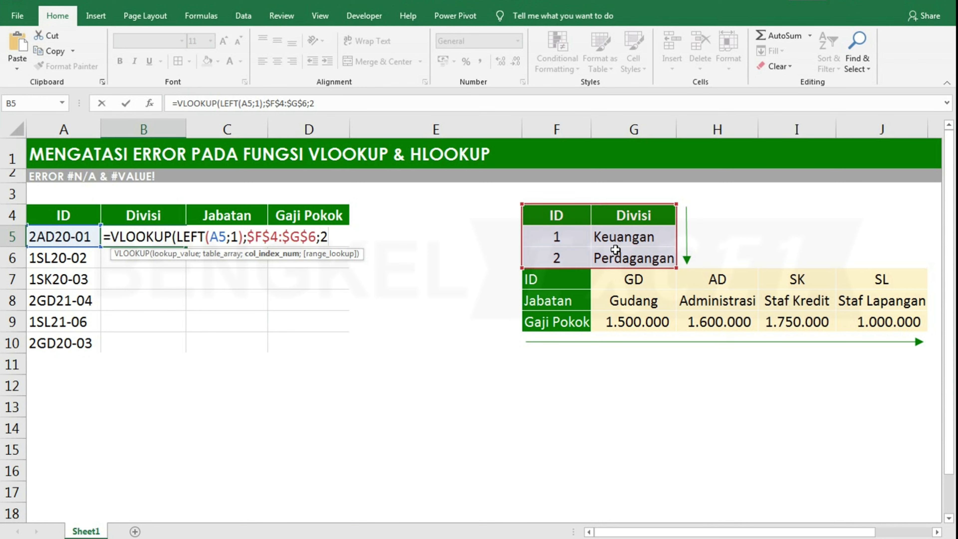
text(;FALSE))
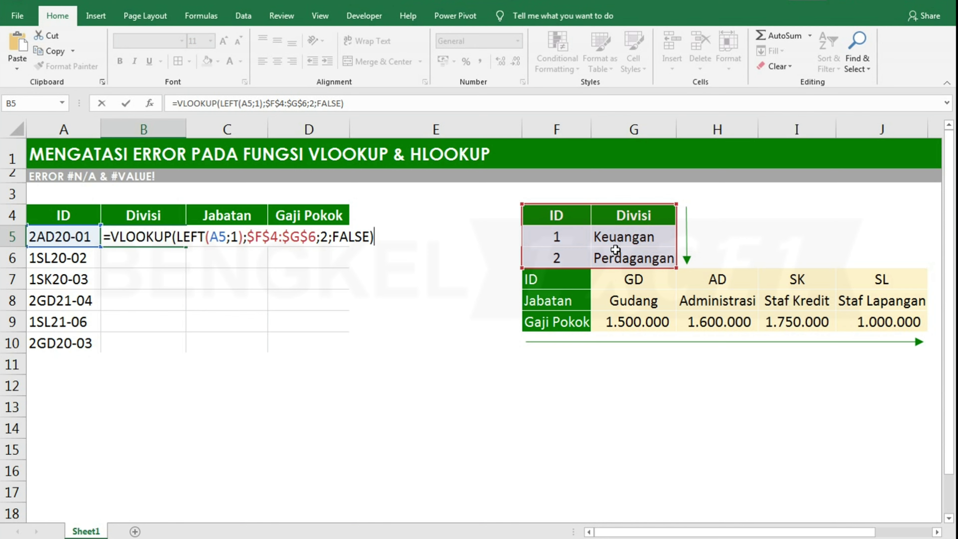
key(Return)
click(161, 236)
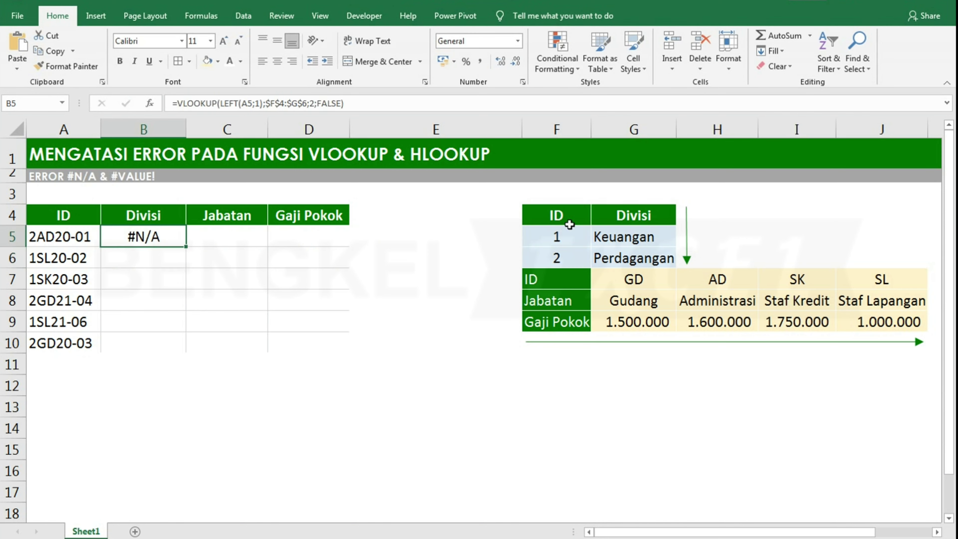
click(564, 235)
- Retype IDs 1 and 2 in F5 and F6 so they are stored as text
click(562, 257)
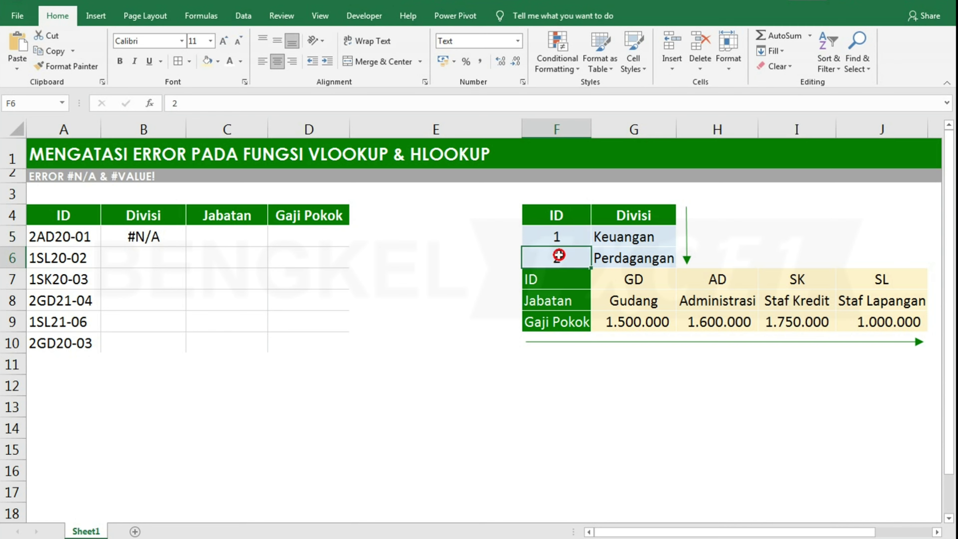
click(559, 231)
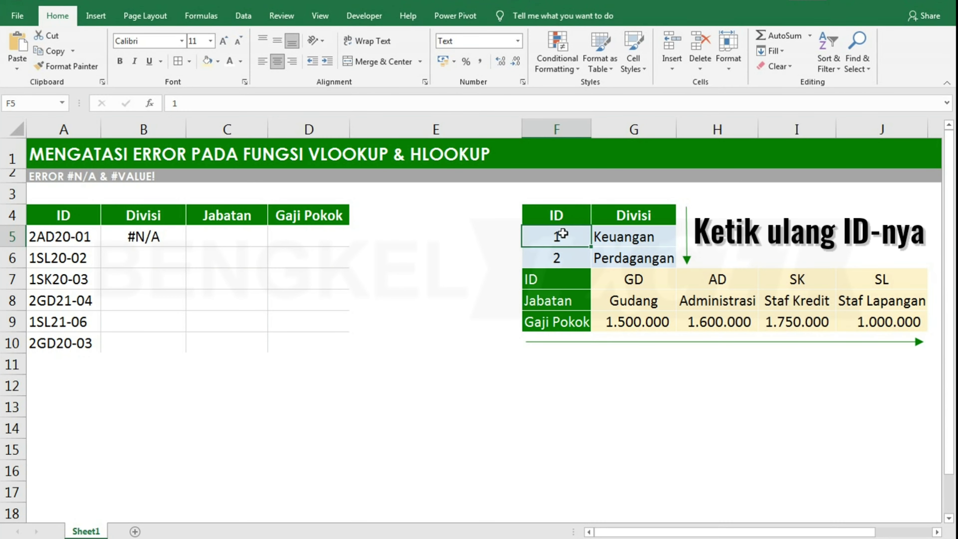
text(1)
key(Return)
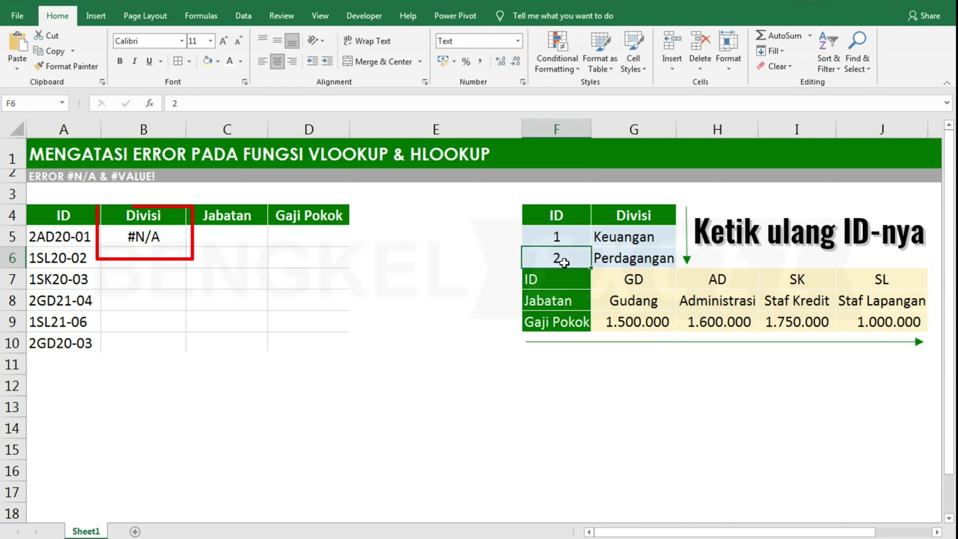
text(2)
key(Return)
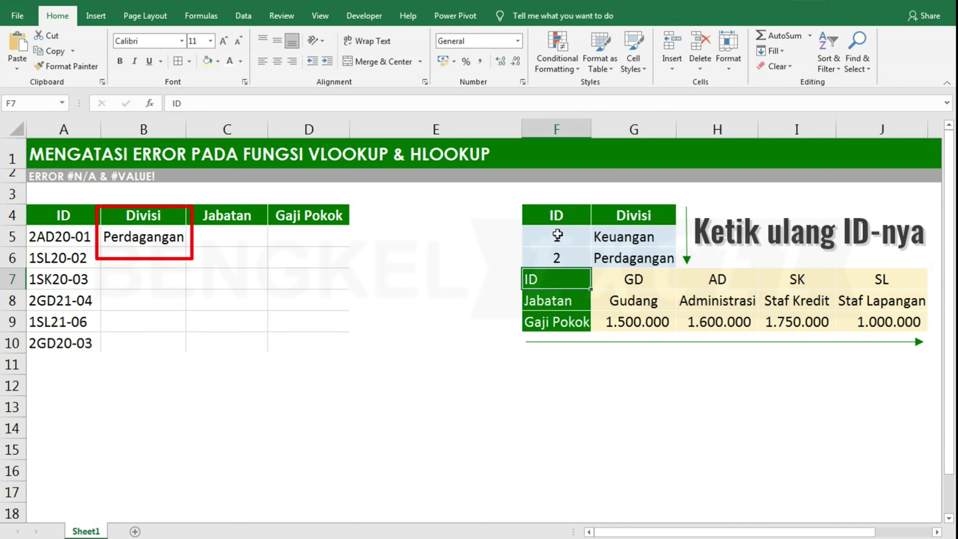
click(560, 244)
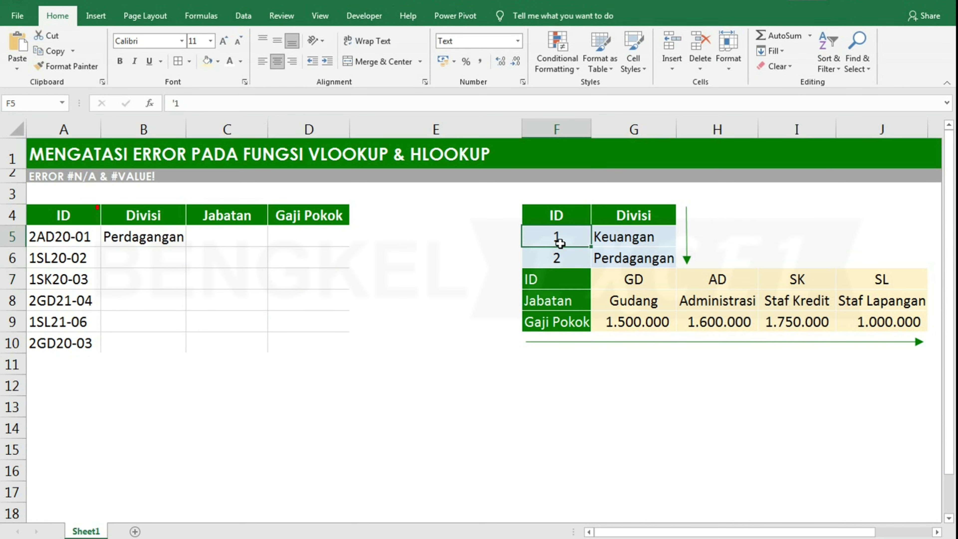
- Fill the Divisi formula from B5 down to B10
click(165, 237)
double_click(185, 247)
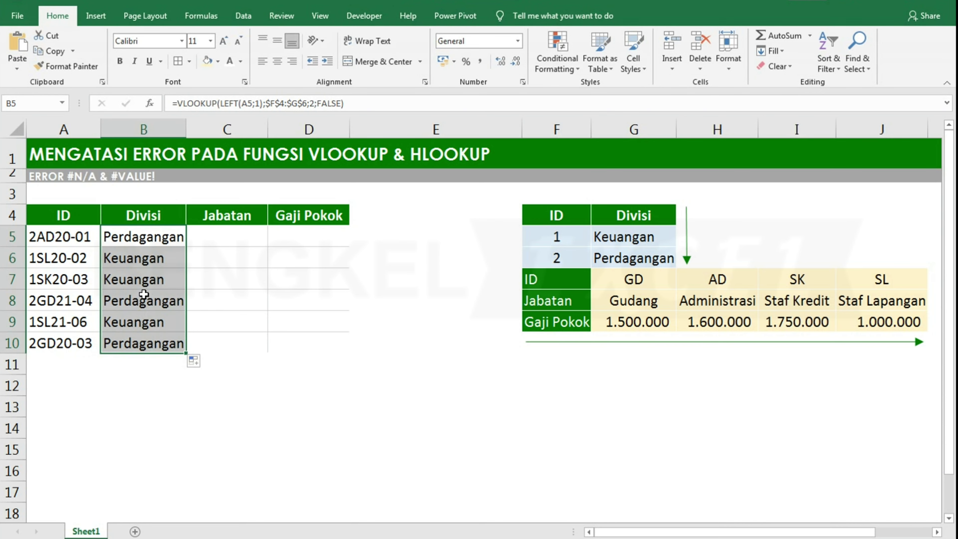
click(139, 342)
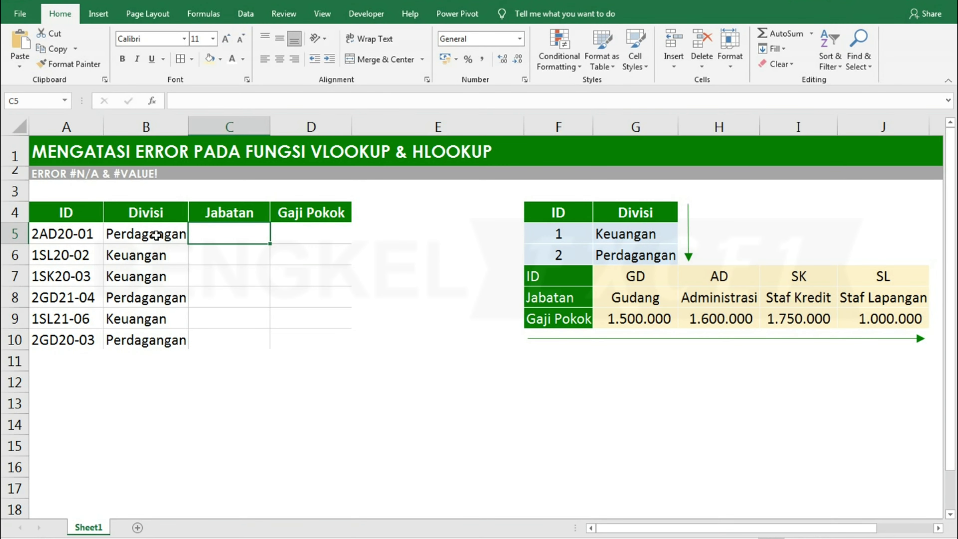
- Point out the Jabatan lookup row and the codes in IDs 2AD20-01, 1SL20-02, 1SK20-03
drag(547, 298, 816, 292)
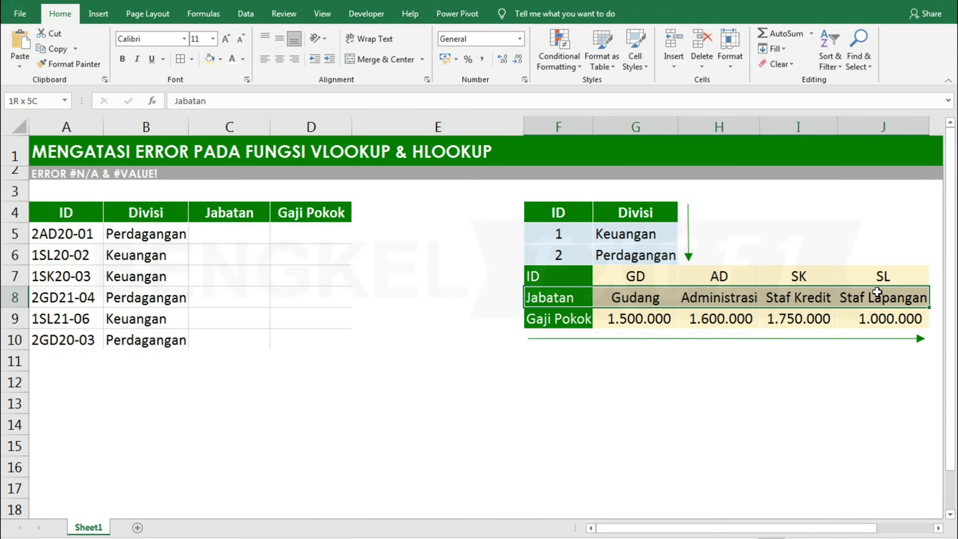
click(355, 355)
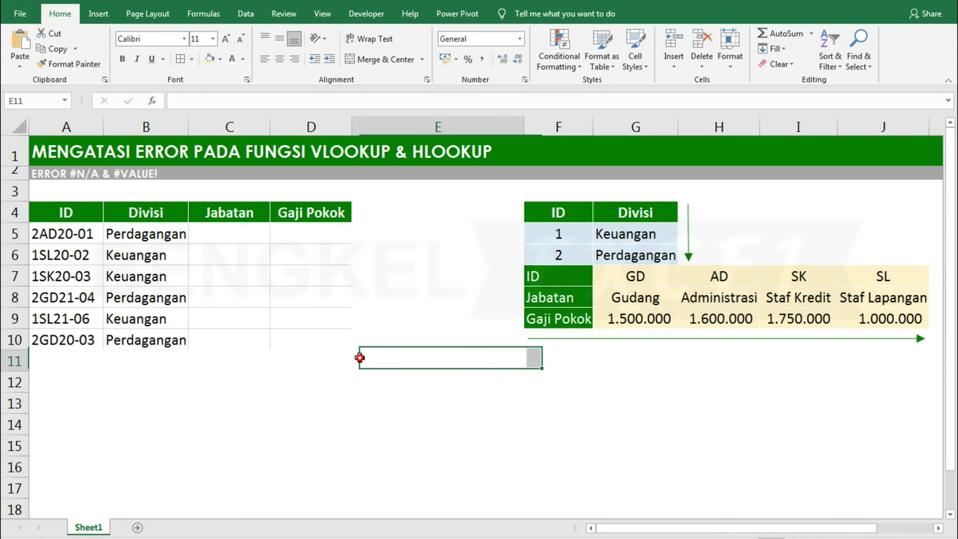
click(68, 260)
click(64, 234)
click(62, 255)
click(58, 275)
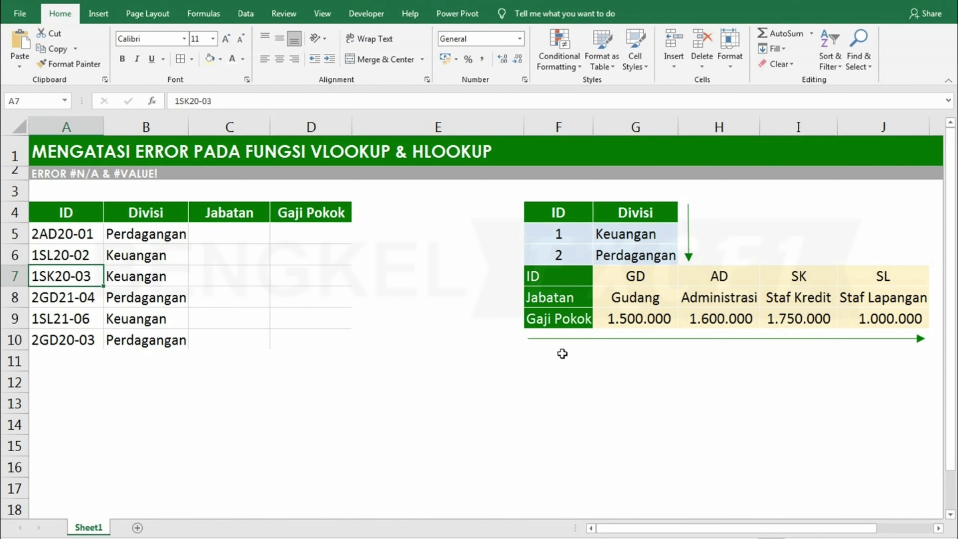
- Enter =HLOOKUP(MID(A5;2;2);$F$7:$J$9;2;FALSE) in C5, returning Administrasi
click(232, 238)
text(=HL)
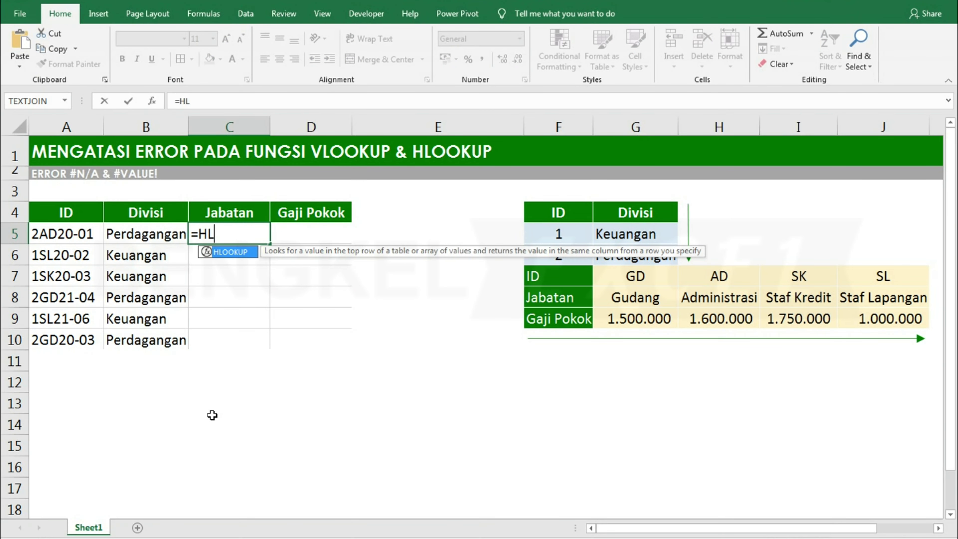
key(Tab)
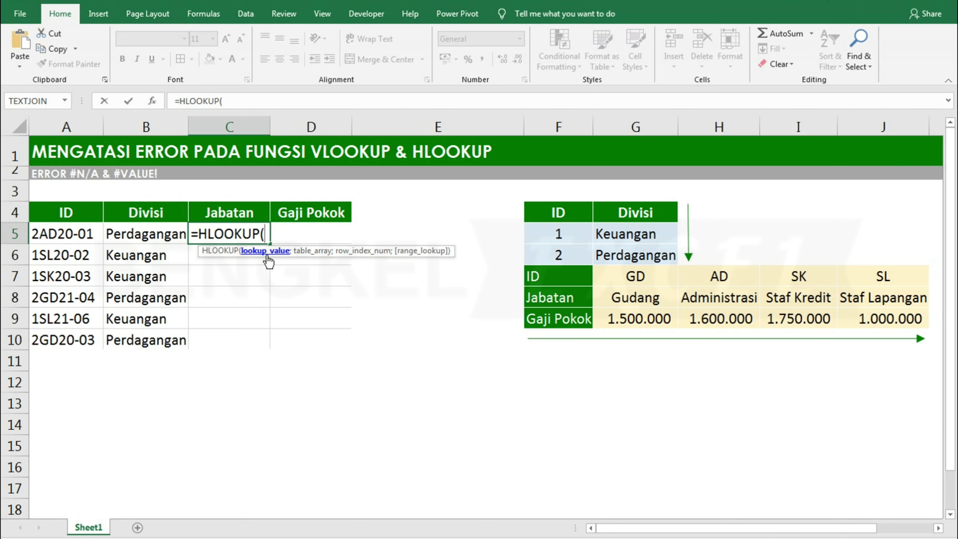
text(MID()
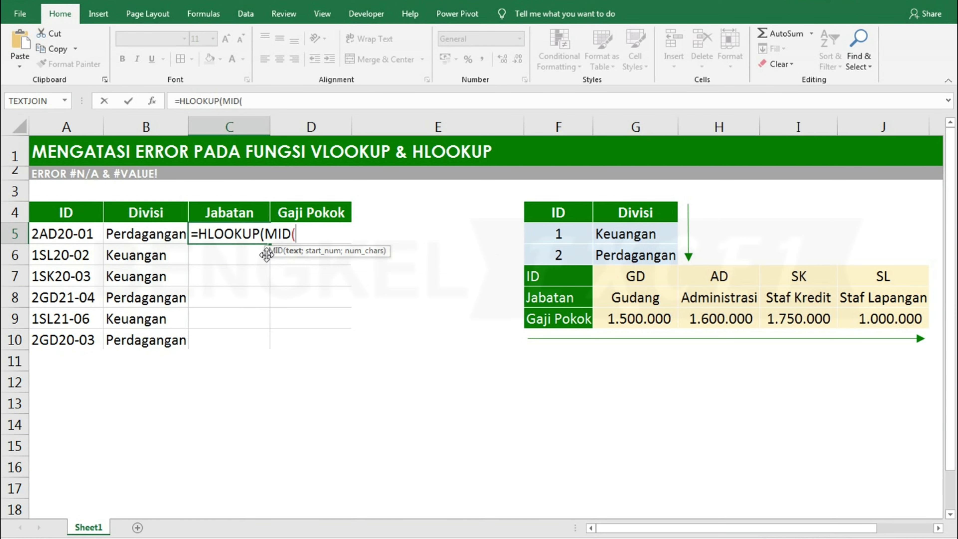
click(71, 234)
text(;2)
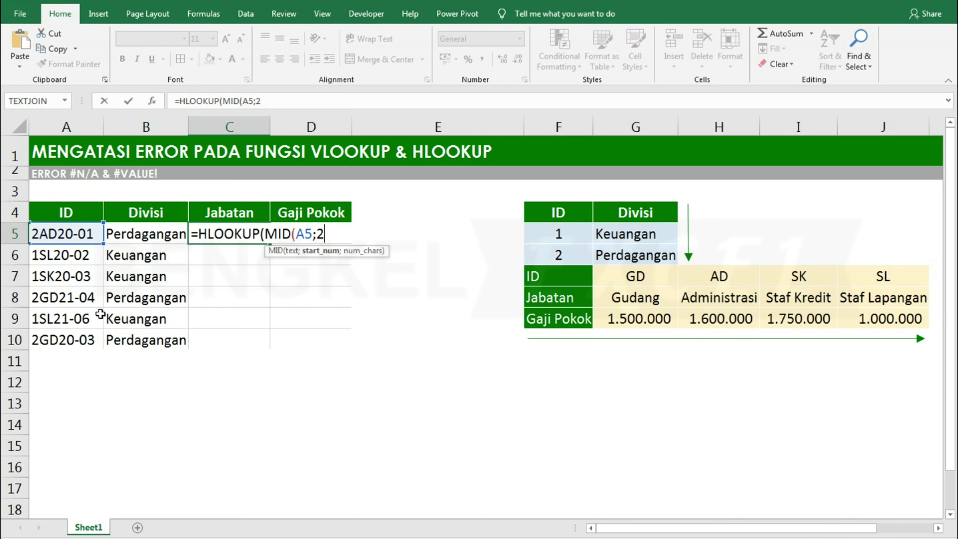
text(;2)
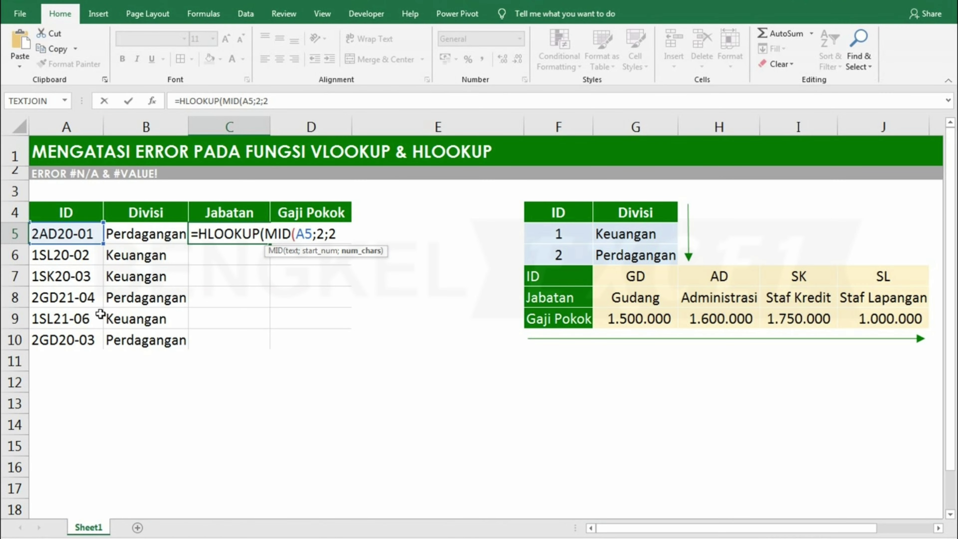
text())
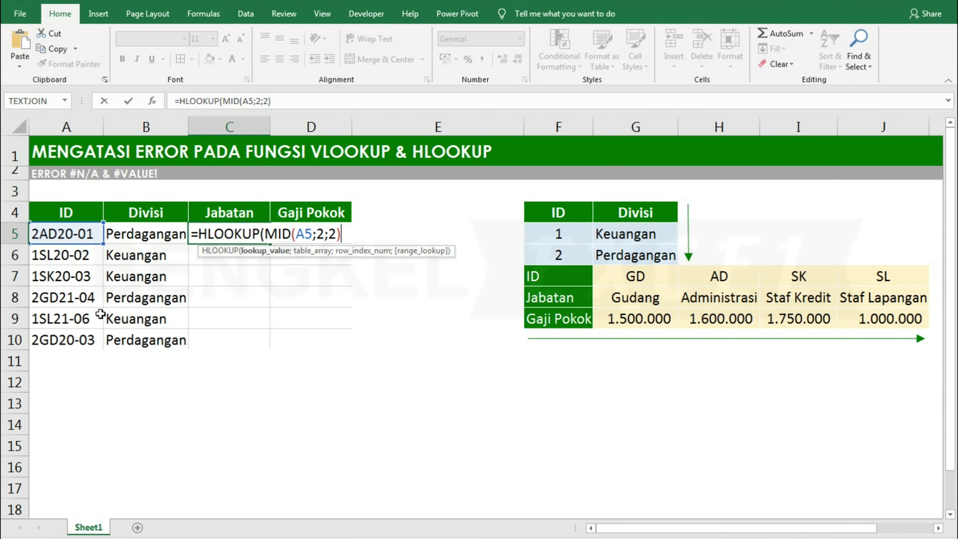
text(;)
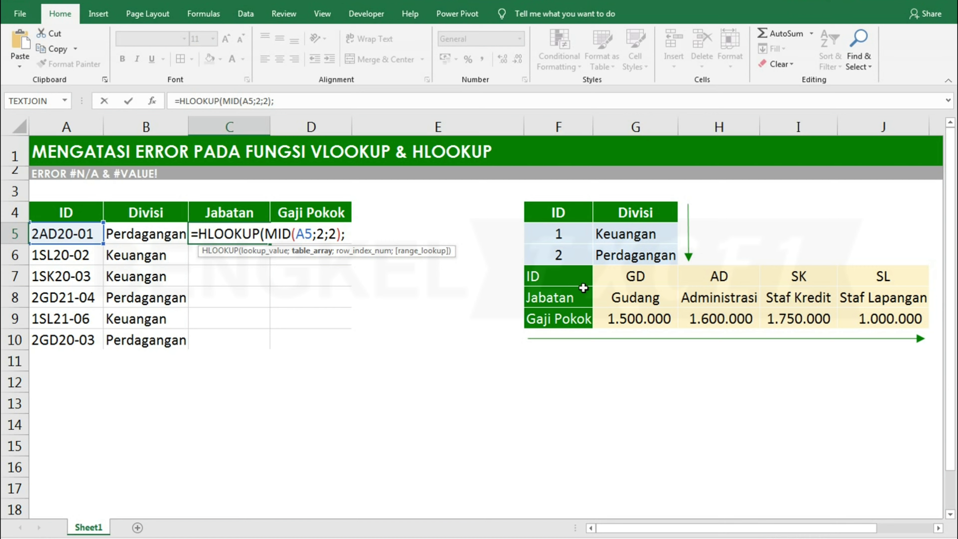
drag(551, 279, 887, 319)
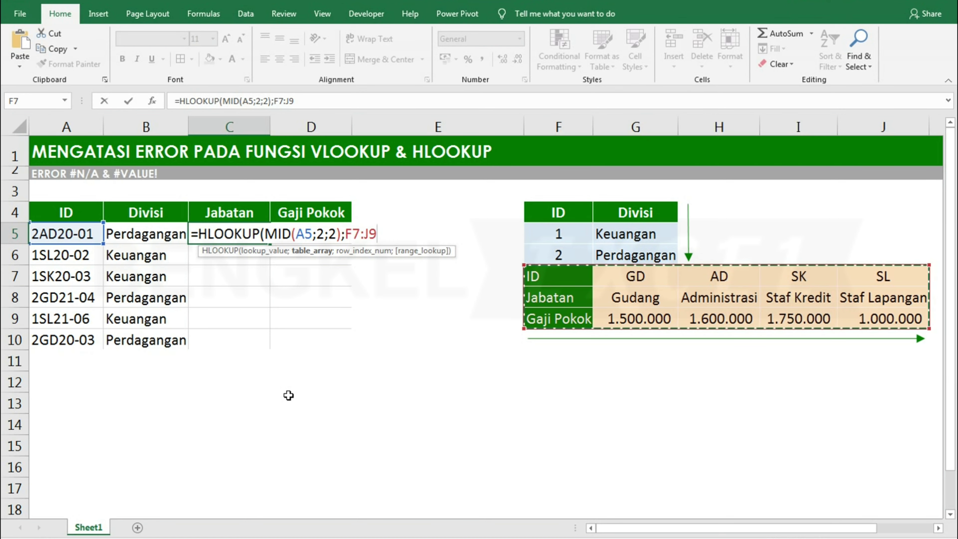
key(F4)
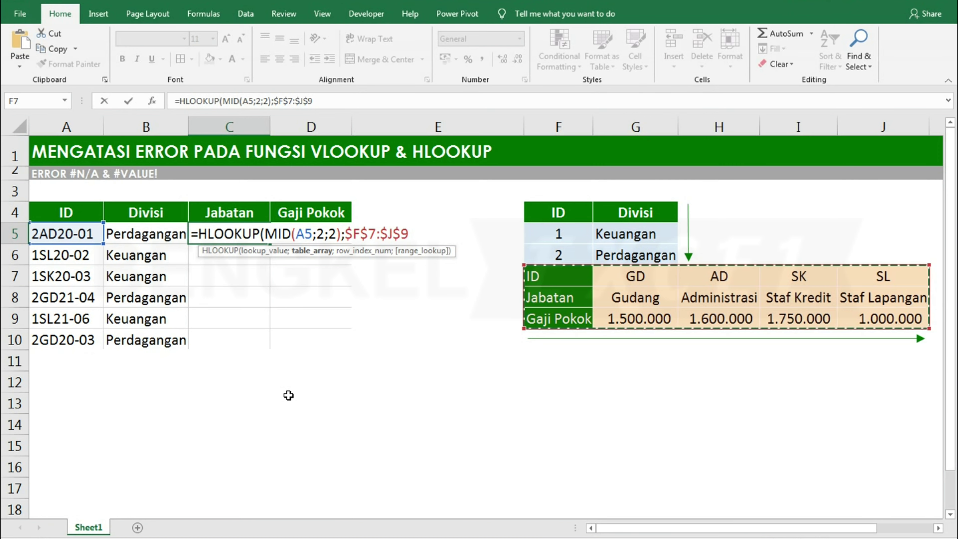
text(;2)
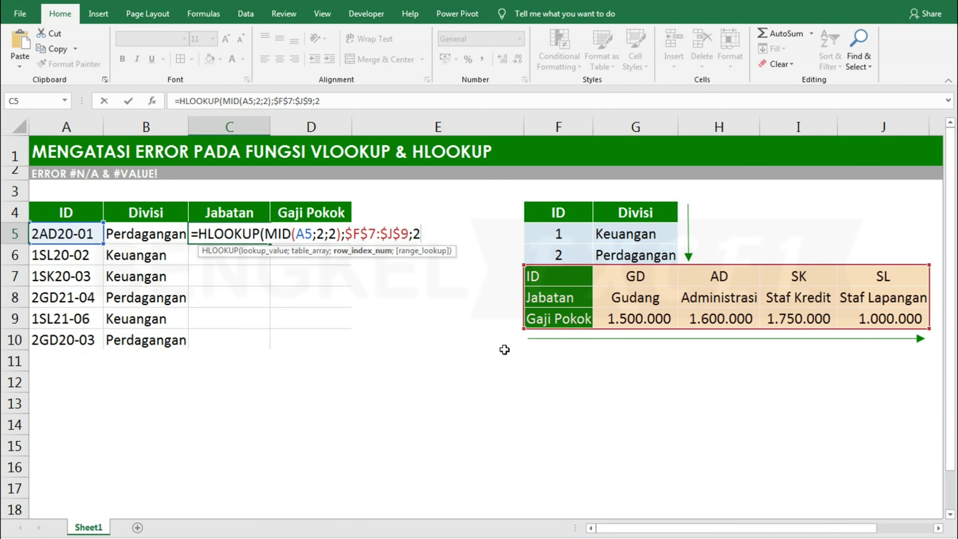
text(;FALSE)
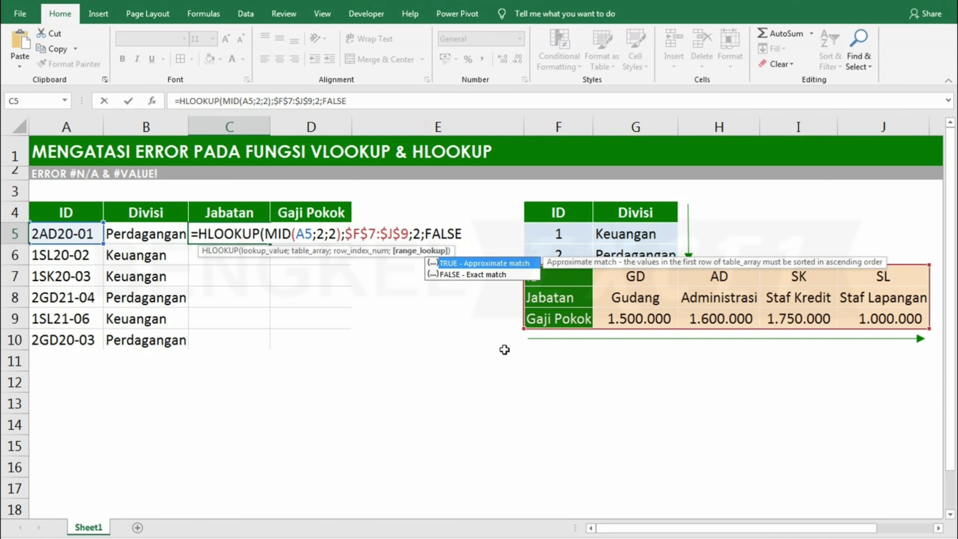
text())
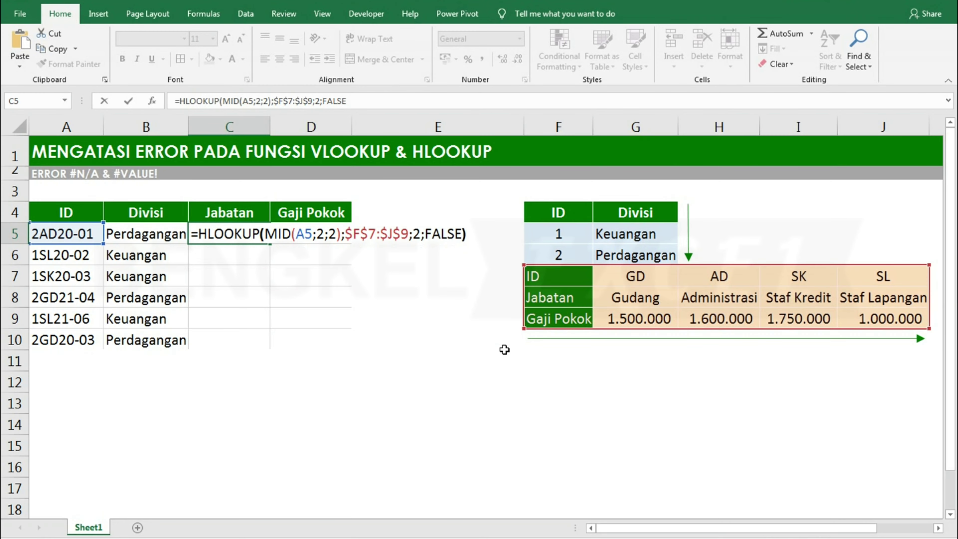
key(Return)
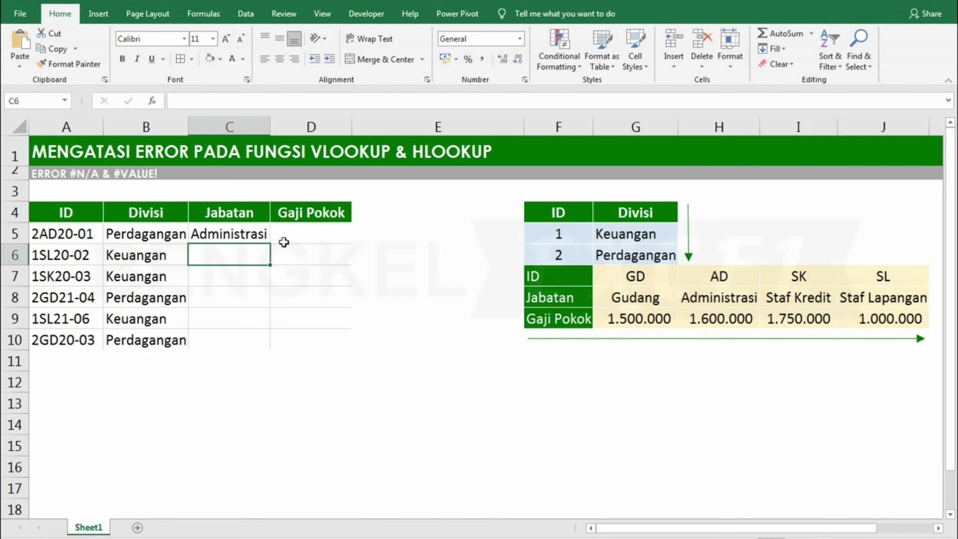
- Fill C5's HLOOKUP down to C10 and AutoFit column C to show the job titles
click(247, 233)
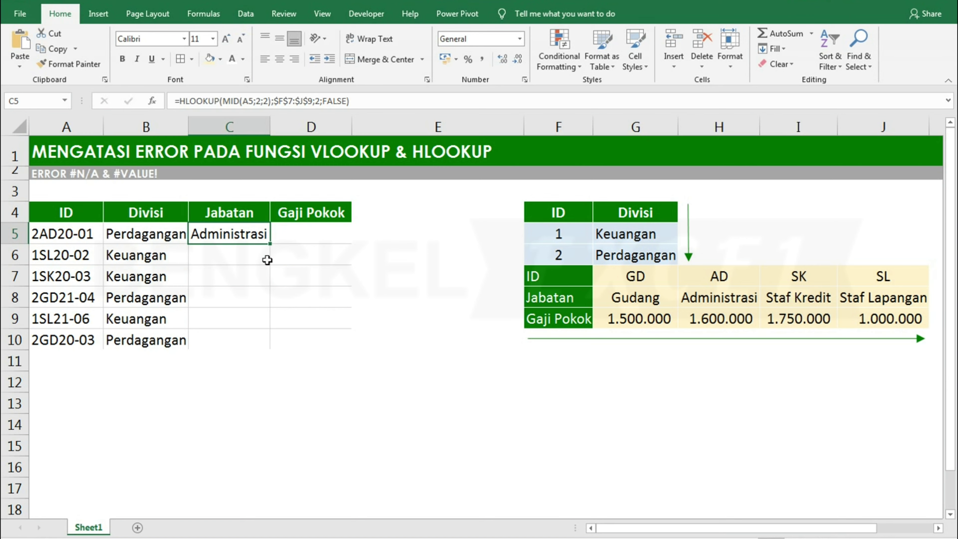
drag(271, 243, 272, 359)
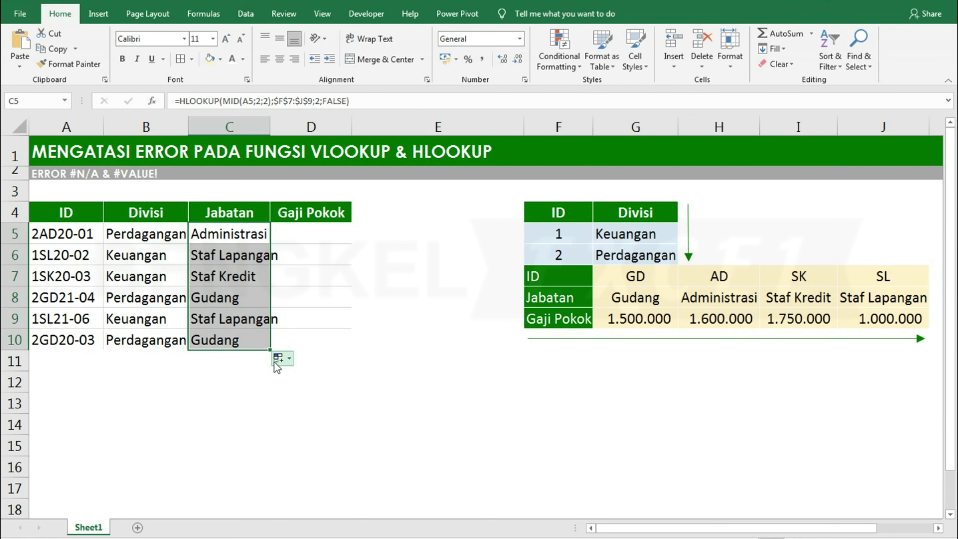
double_click(270, 123)
click(54, 340)
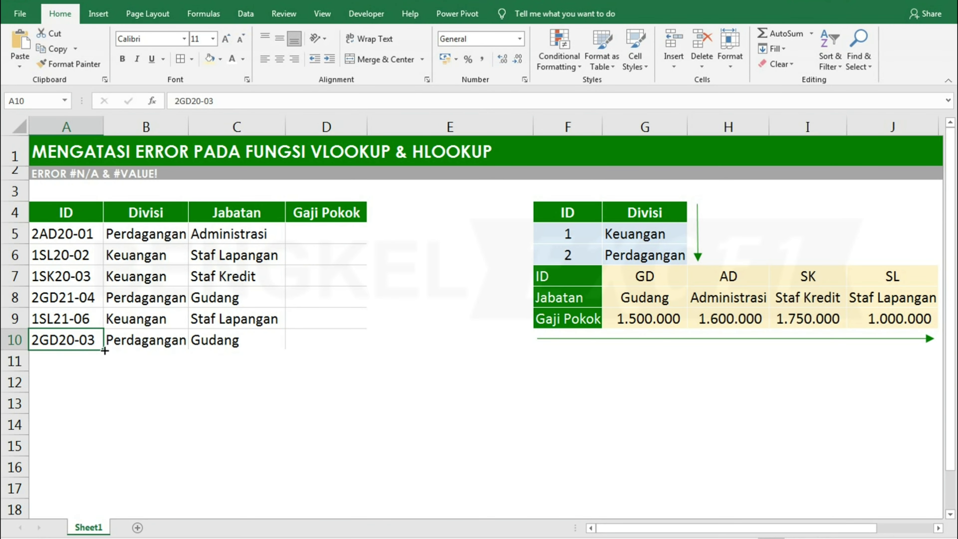
- Add new employee ID 2TL20-04 in A11 by extending the ID series and editing it
drag(105, 351, 102, 372)
click(53, 359)
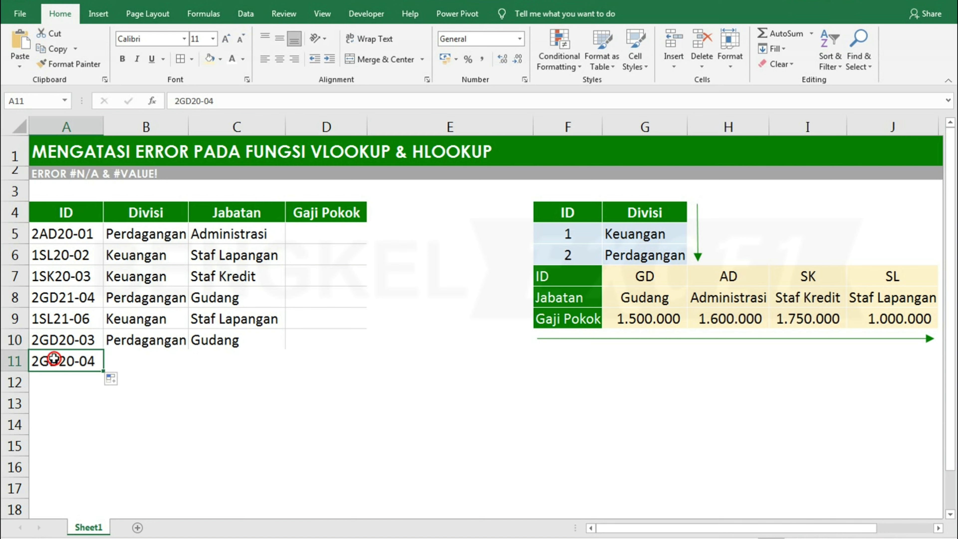
double_click(56, 359)
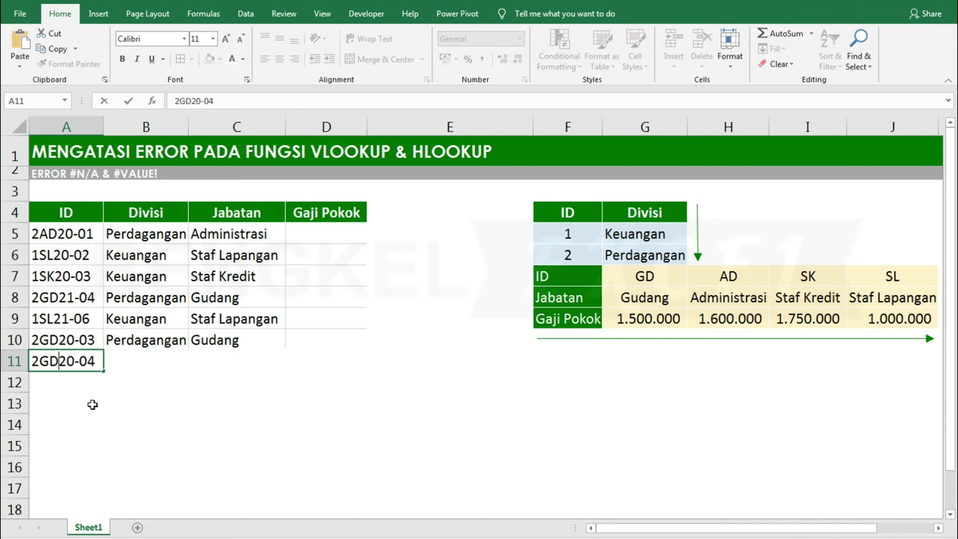
key(BackSpace)
key(BackSpace)
text(TL)
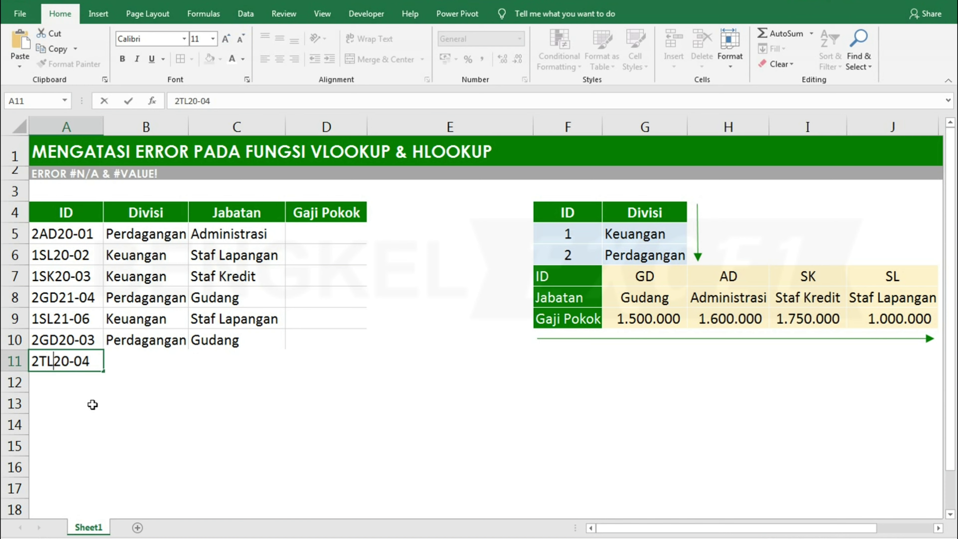
click(40, 360)
click(125, 400)
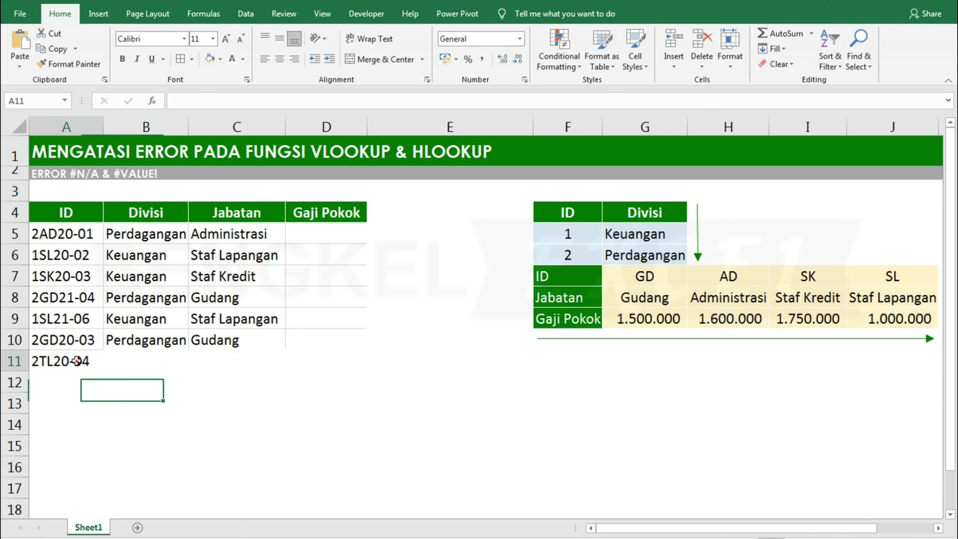
- Copy the Divisi and Jabatan formulas from B10 and C10 into row 11
click(181, 344)
click(195, 360)
click(177, 341)
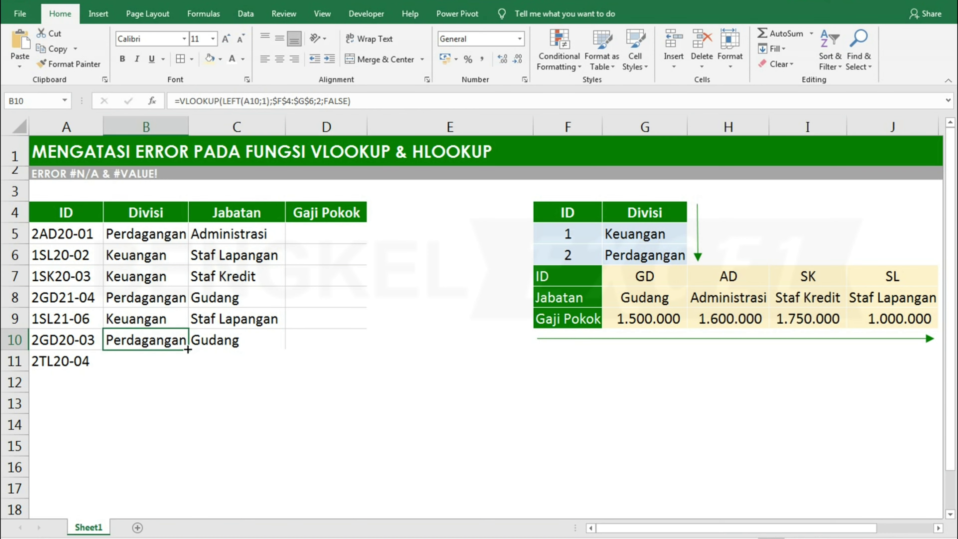
double_click(188, 350)
click(154, 361)
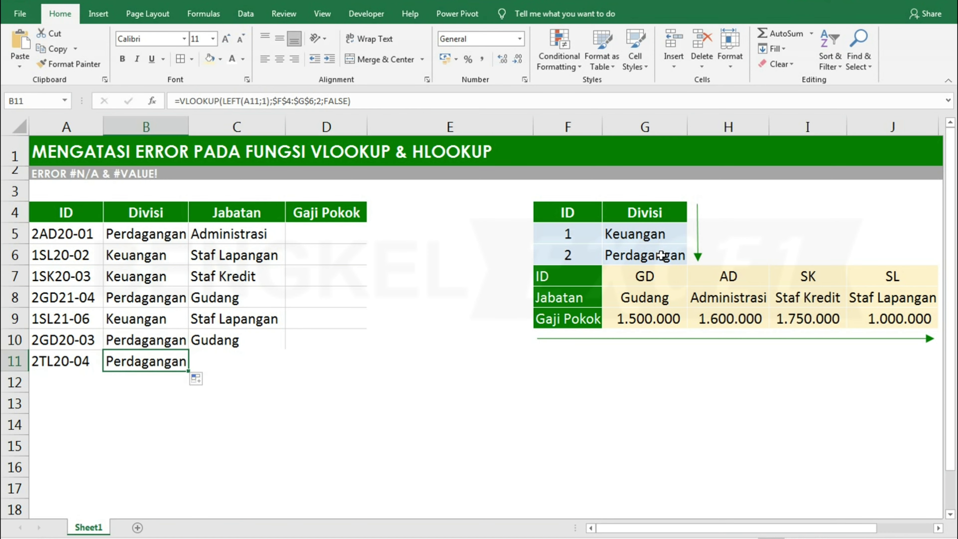
click(243, 340)
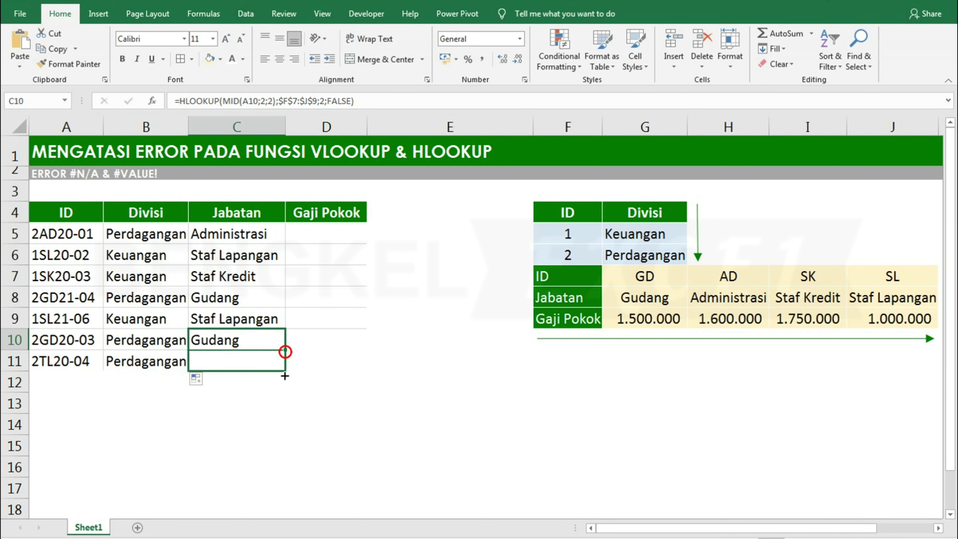
drag(286, 352, 287, 372)
- Inspect C11's HLOOKUP for ID 2TL20-04, still showing #N/A, then return to C5
click(292, 405)
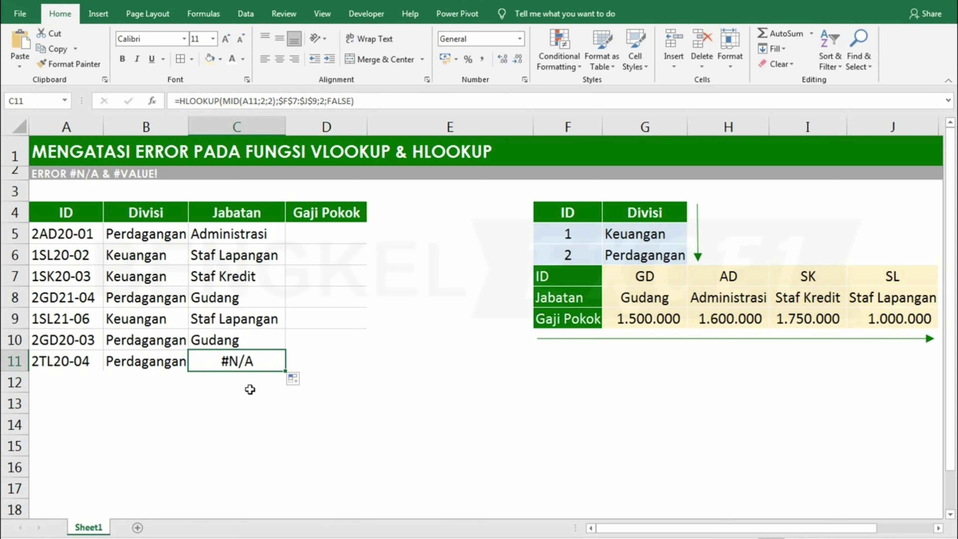
key(F2)
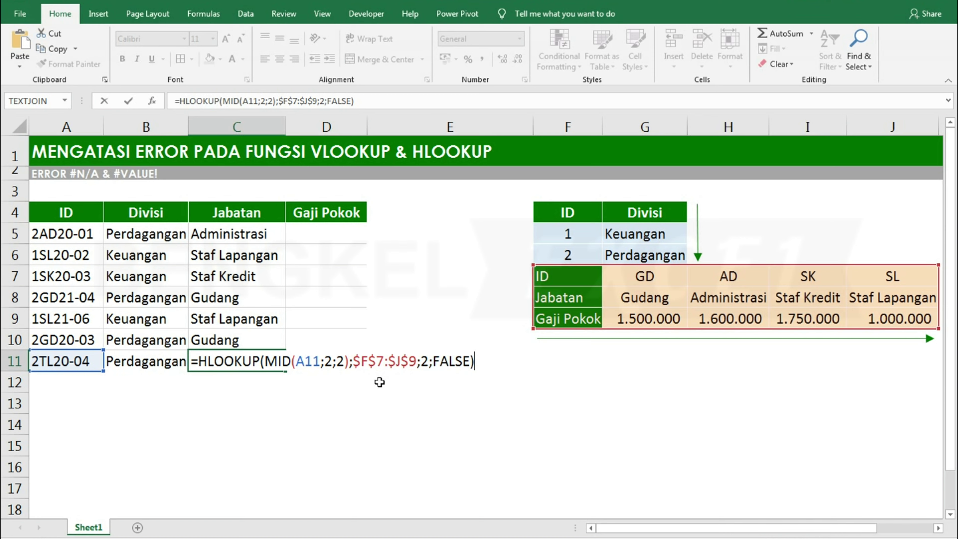
click(379, 382)
click(245, 236)
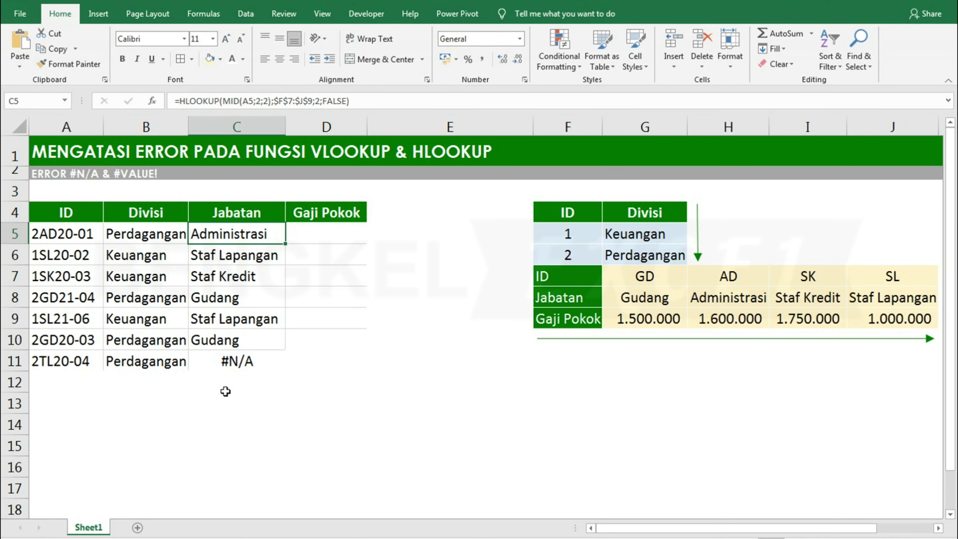
key(F2)
click(463, 234)
key(BackSpace)
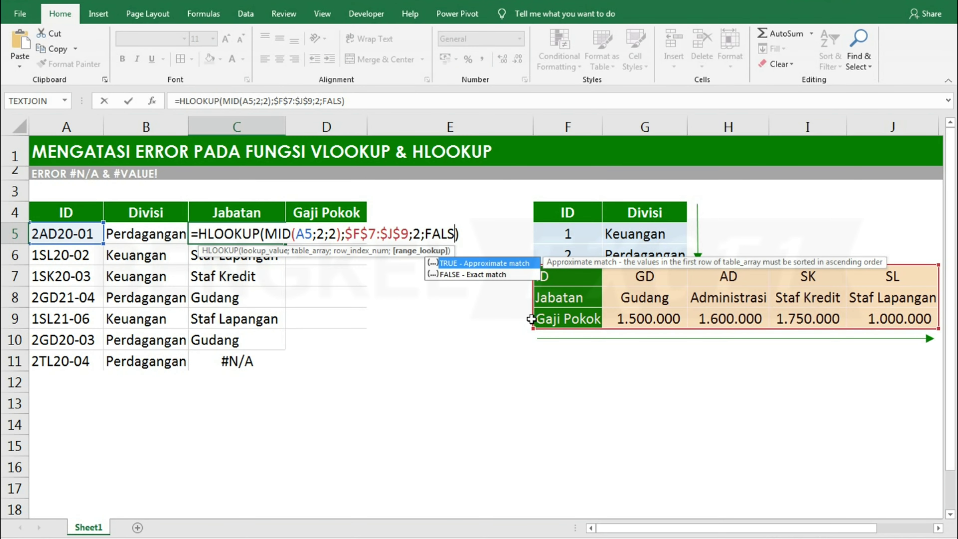
key(BackSpace)
key(BackSpace)
key(BackSpace)
key(BackSpace)
text(T)
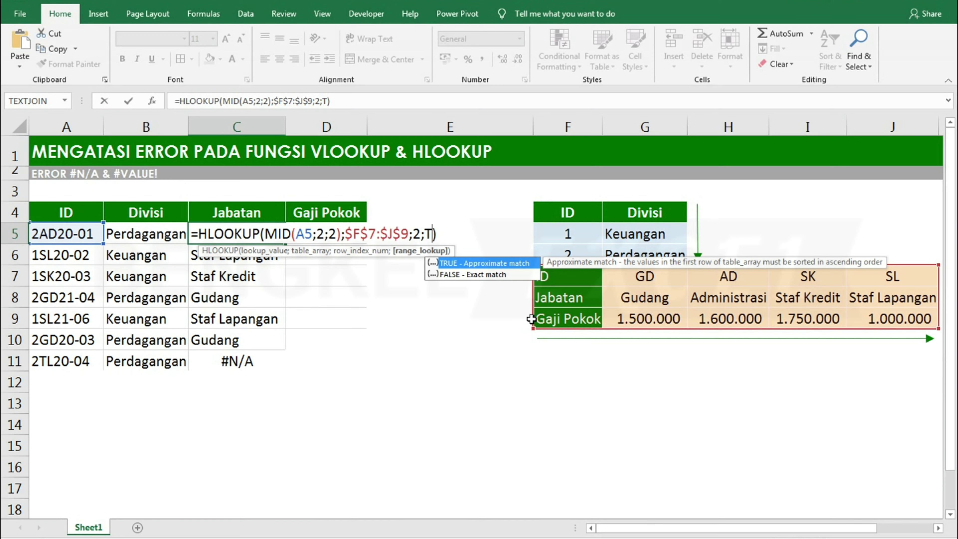
text(RUE)
key(Return)
click(264, 238)
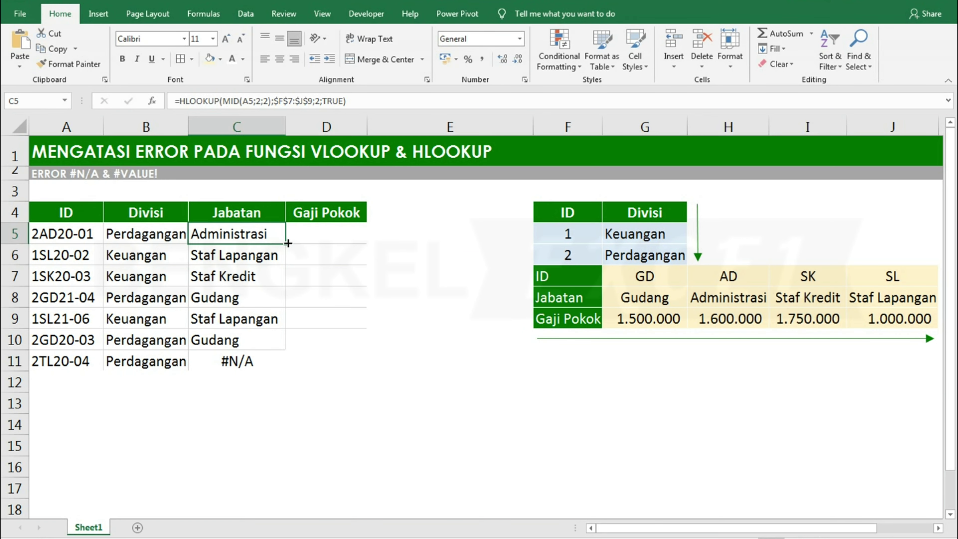
drag(288, 244, 287, 364)
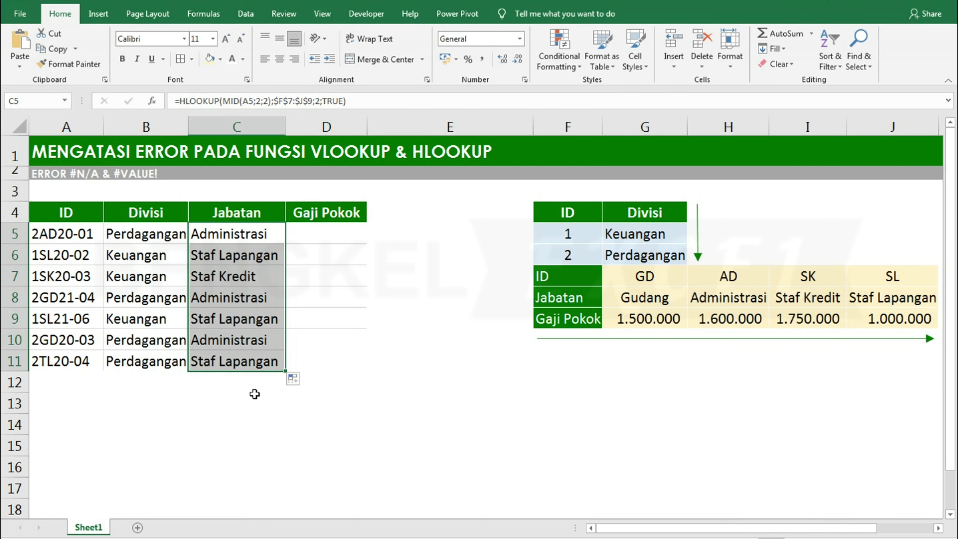
click(233, 364)
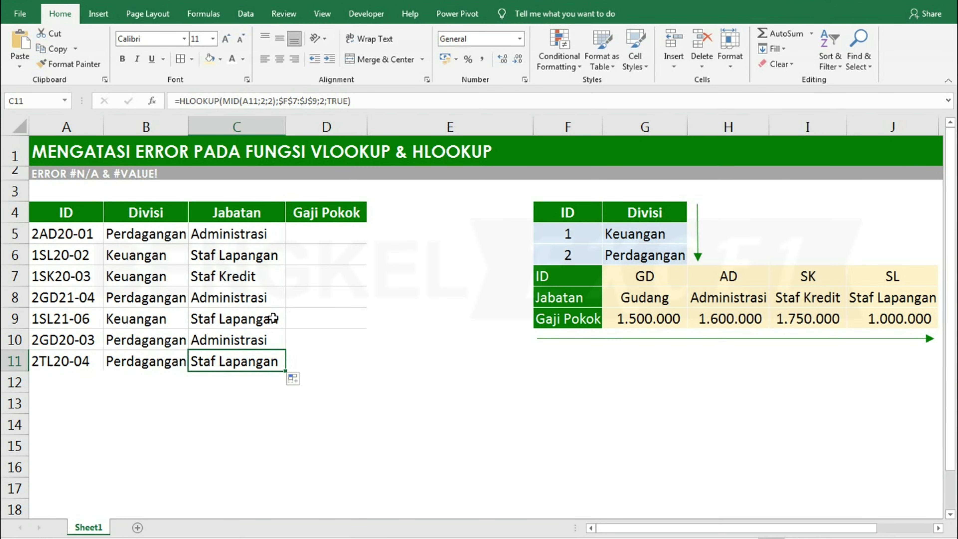
click(238, 242)
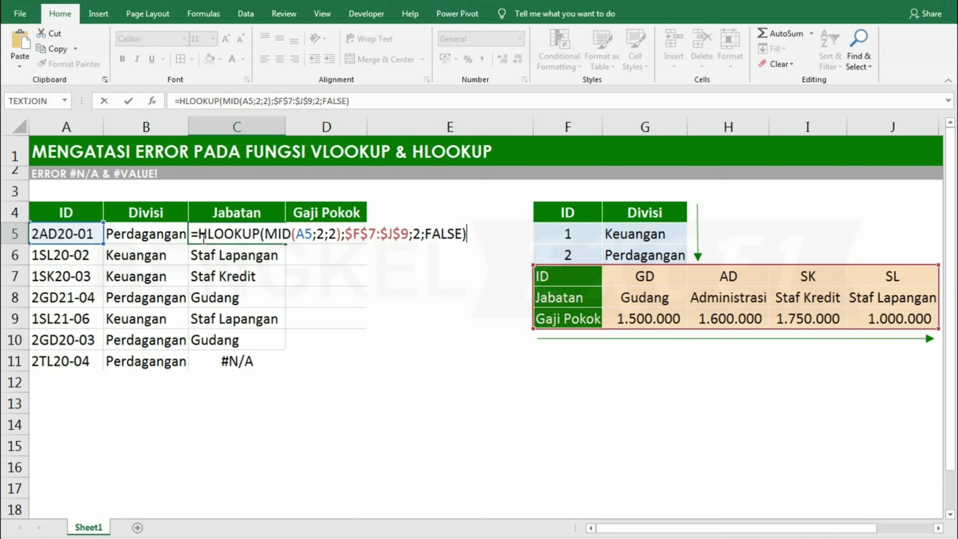
- Wrap the C5 Jabatan formula in IFERROR so it returns "Data Tidak Ada" on errors
click(204, 237)
text(IFER)
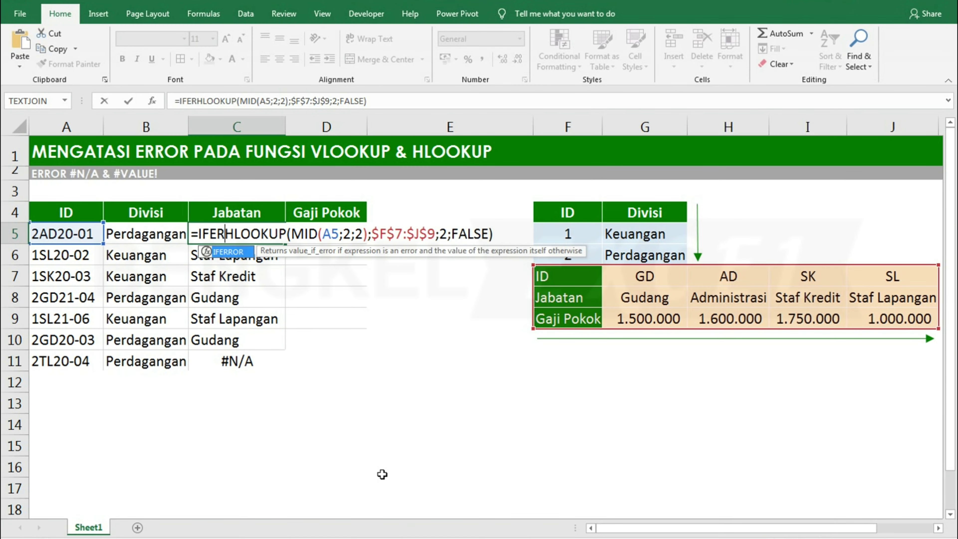
text(ROR()
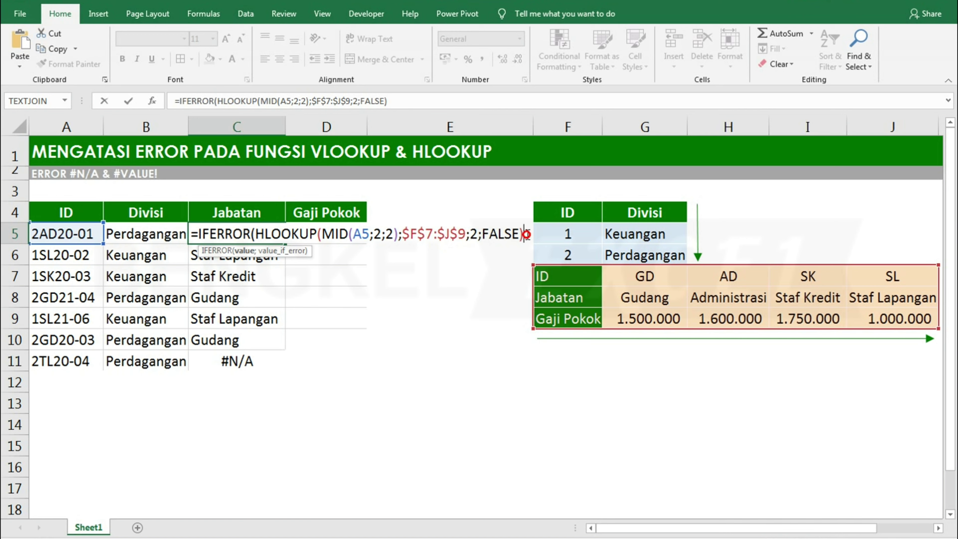
click(526, 234)
text(;)
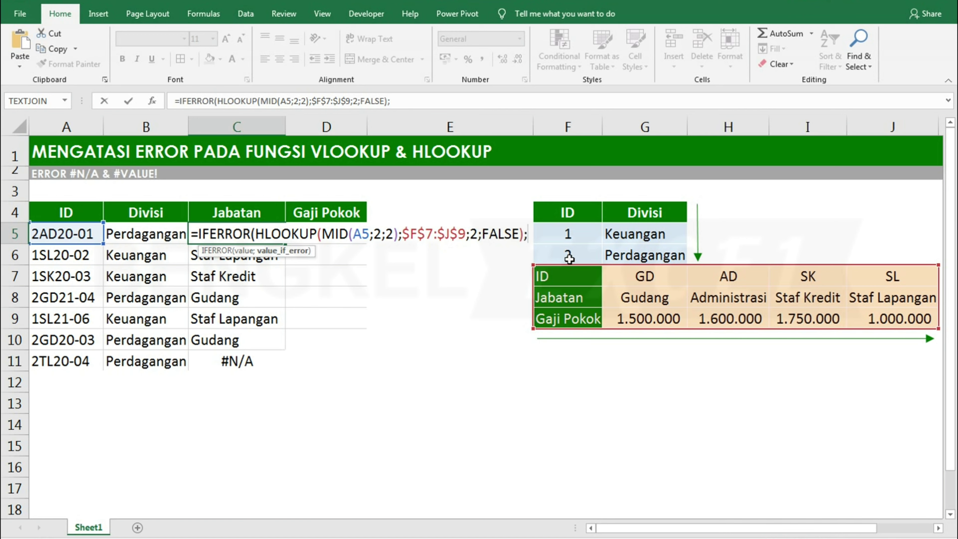
text(")
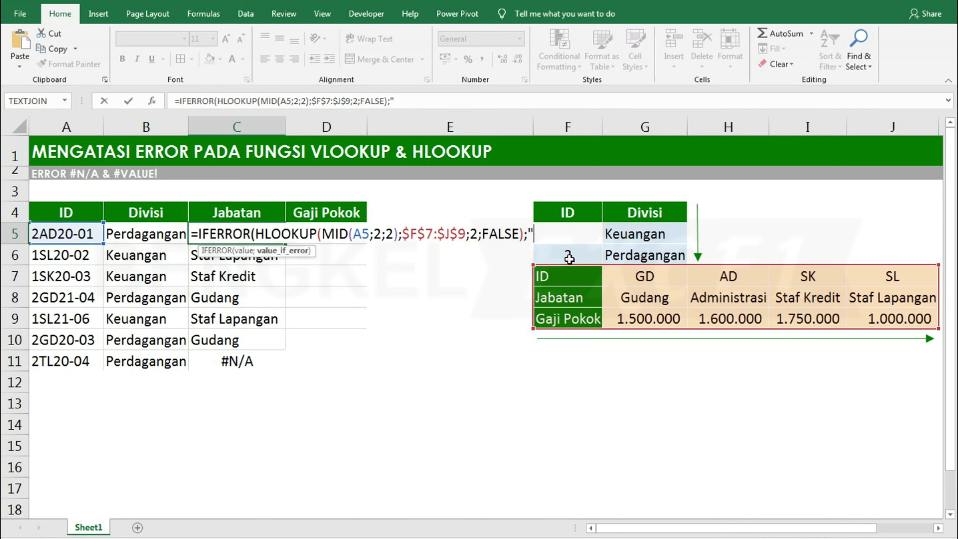
text(dATA)
key(BackSpace)
key(BackSpace)
key(BackSpace)
key(BackSpace)
text(Da)
text(ta Tidak A)
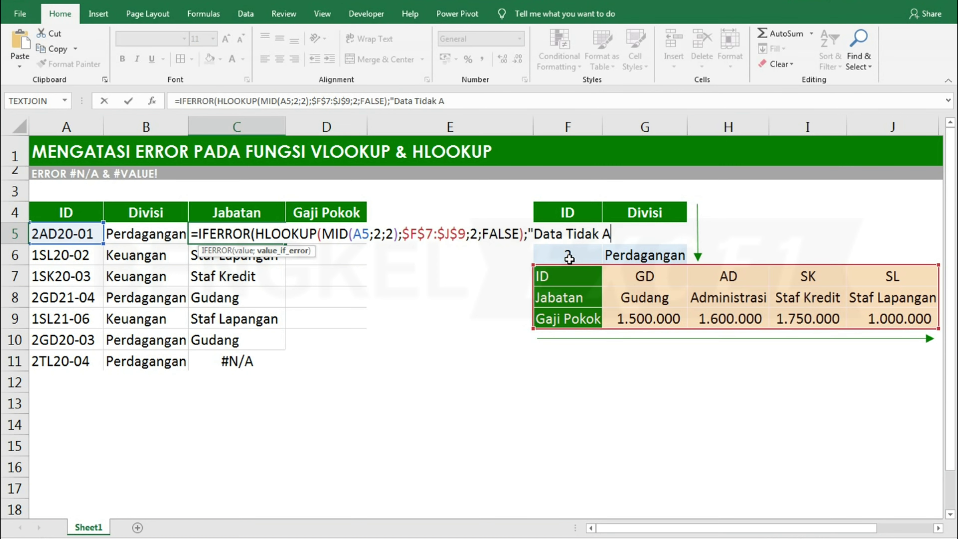
text(da)
text())
key(Return)
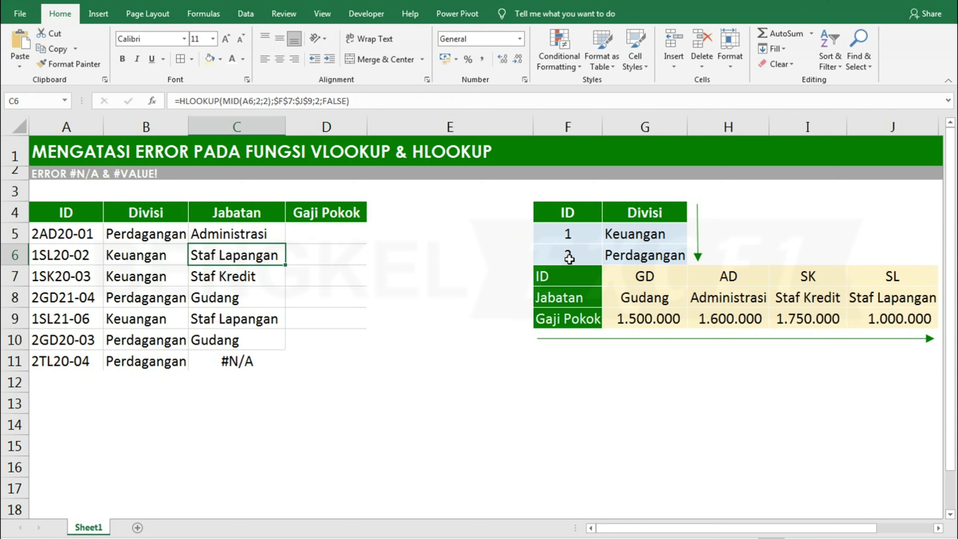
- Copy the IFERROR formula from C5 down to C11 and check row 11's result
click(262, 228)
drag(283, 244, 280, 378)
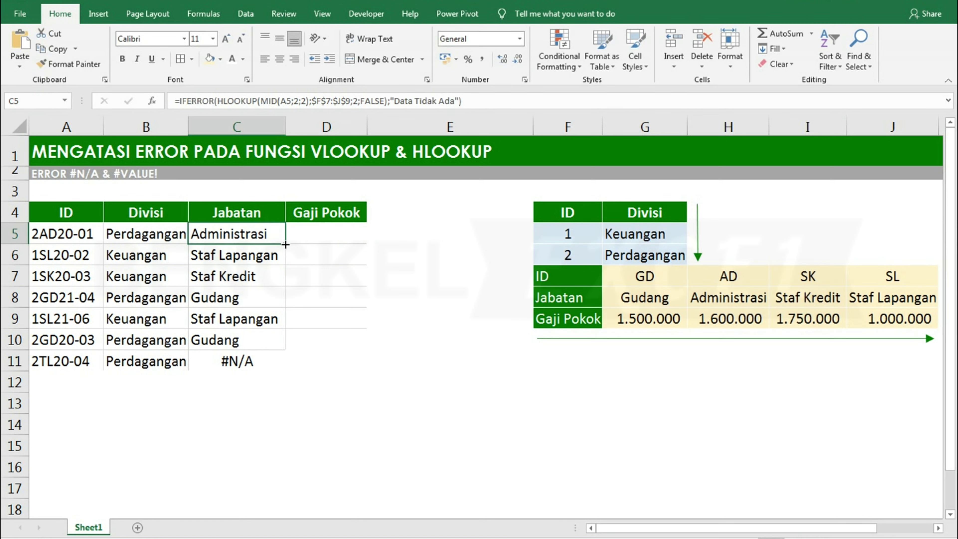
click(355, 381)
click(250, 363)
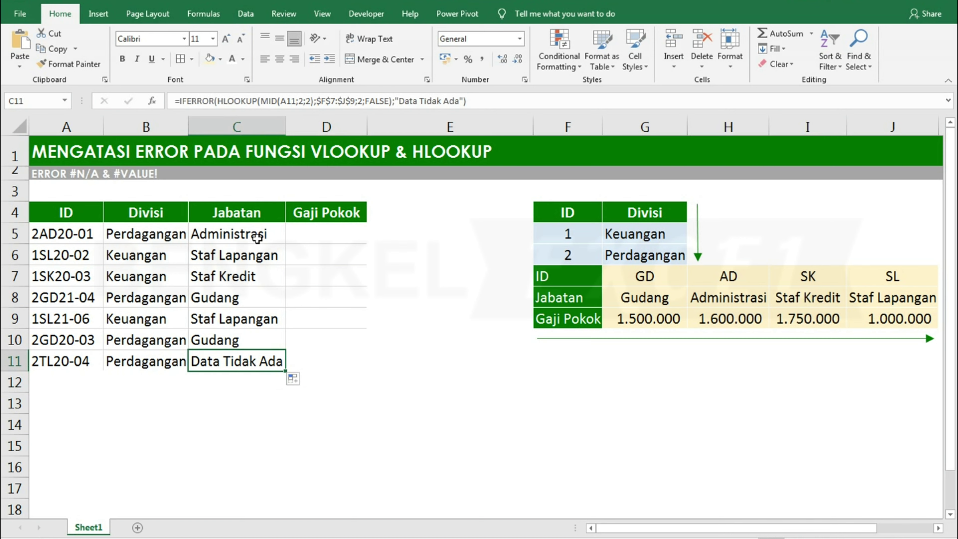
- Enter =IFERROR(HLOOKUP(C5;$F$8:$J$9;2;FALSE);"Data Tidak Ada") as the Gaji Pokok formula in D5
click(267, 359)
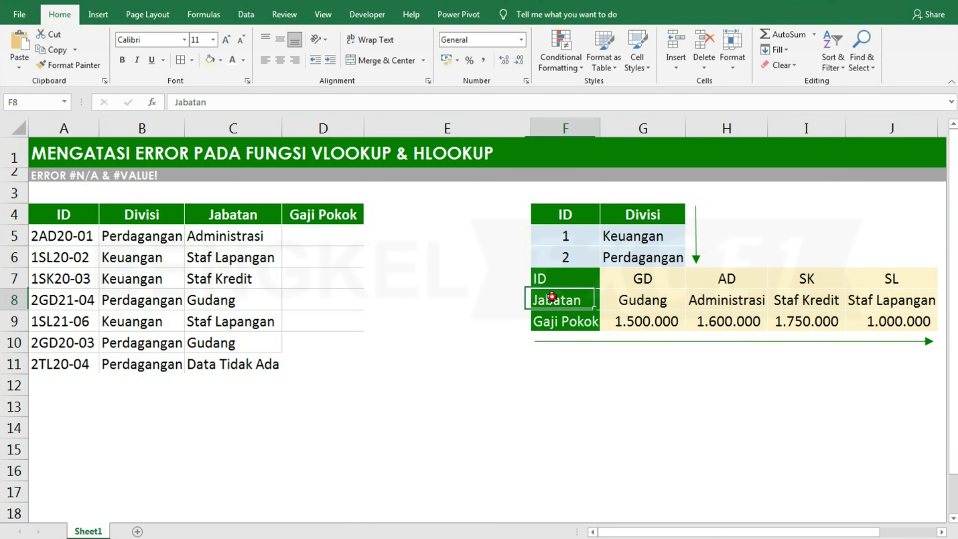
click(323, 236)
text(=IFERROR(HLOOKUP()
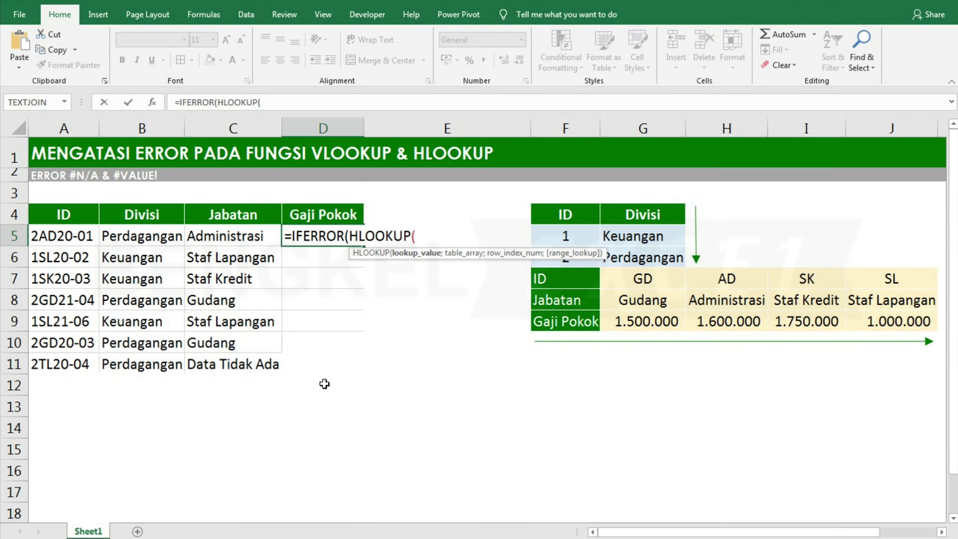
click(238, 237)
text(;)
drag(565, 300, 892, 321)
key(F4)
text(;)
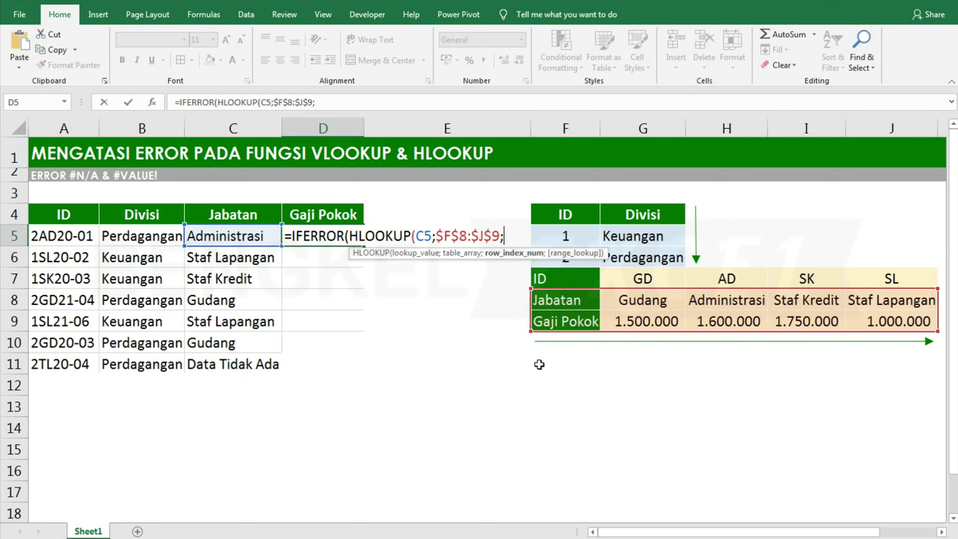
text(2;false);")
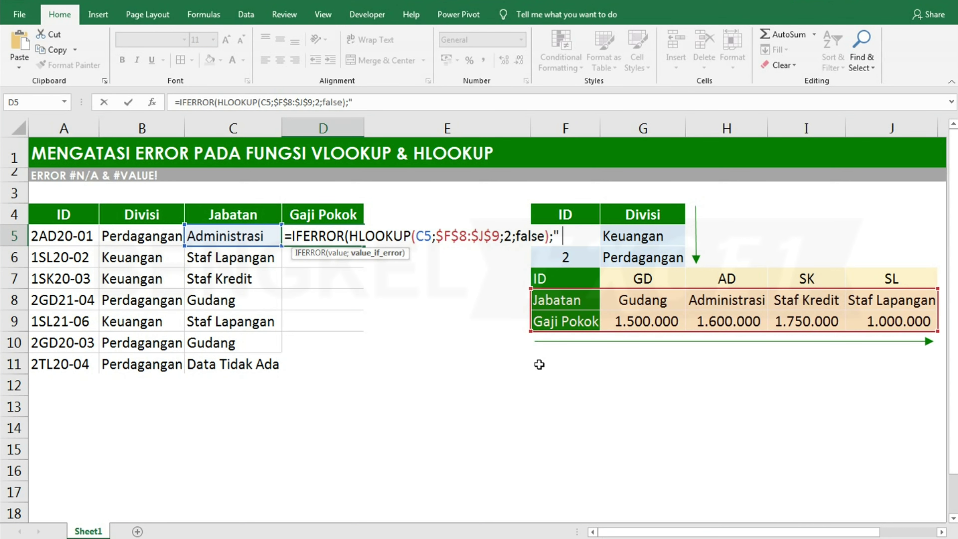
text(Data Tidak Ada"))
key(ctrl+Return)
- Fill the salary formula down to D11, apply Comma Style, and autofit column D
double_click(363, 246)
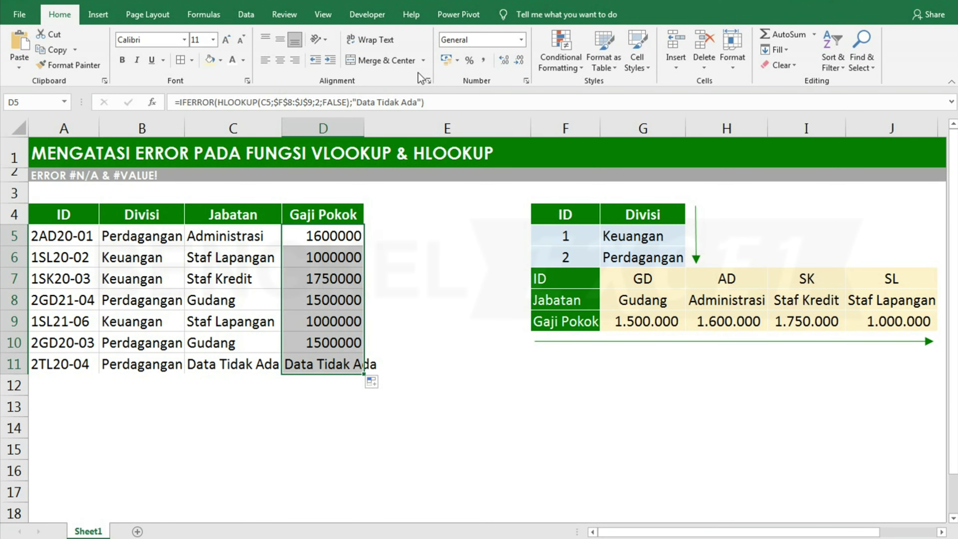
click(447, 342)
mouse_move(531, 129)
mouse_down()
mouse_move(571, 128)
mouse_move(426, 129)
mouse_up()
click(332, 364)
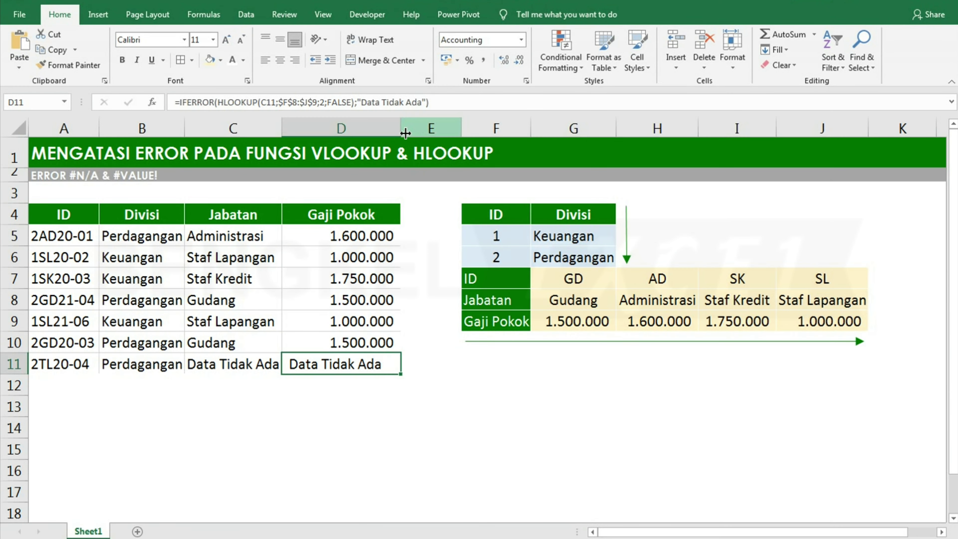
double_click(363, 126)
click(358, 388)
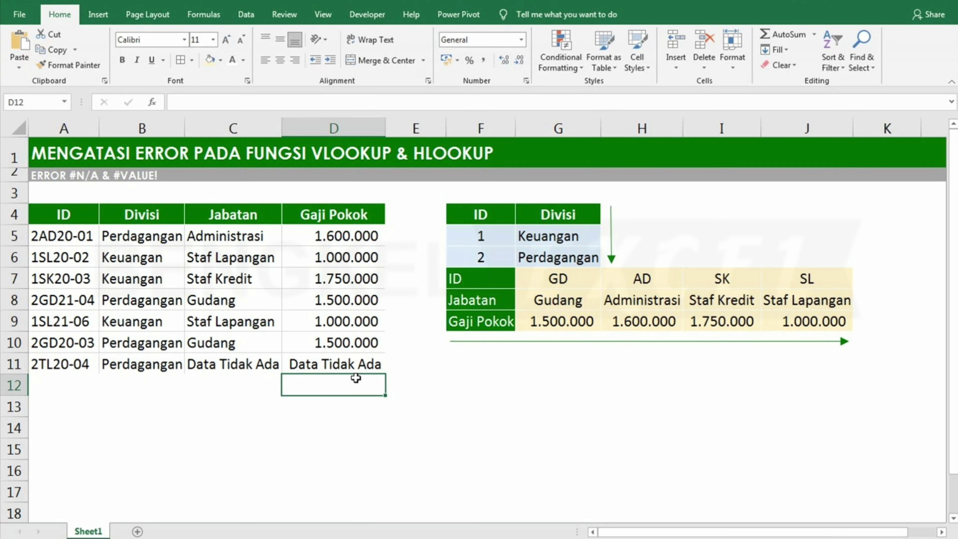